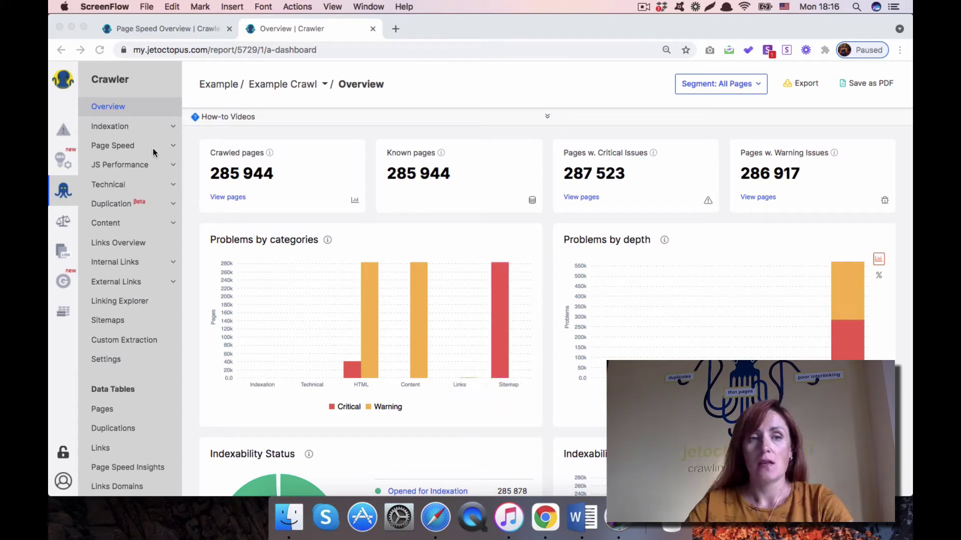
Step: Open the Page Speed overview of the Example Crawl and read the two options for starting a Page Speed analysis
click(119, 147)
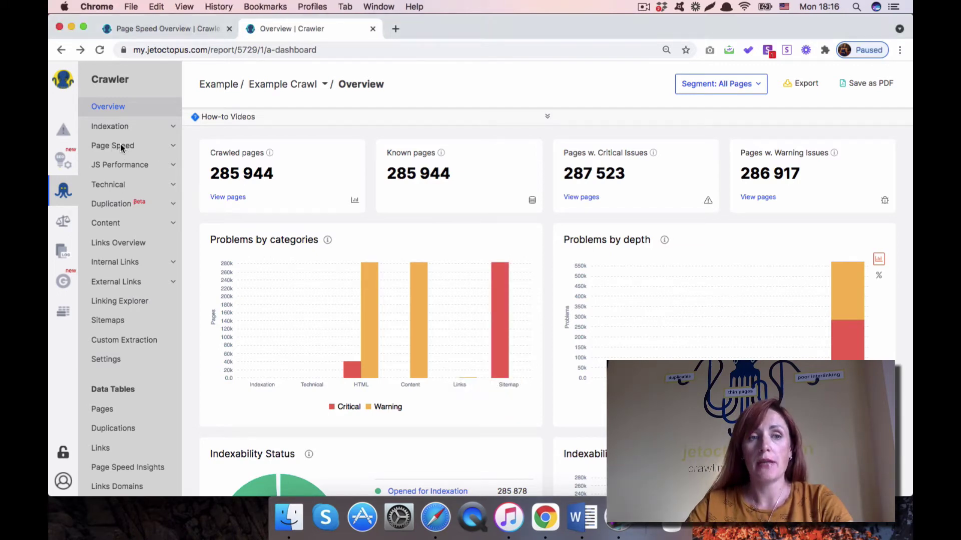
click(118, 147)
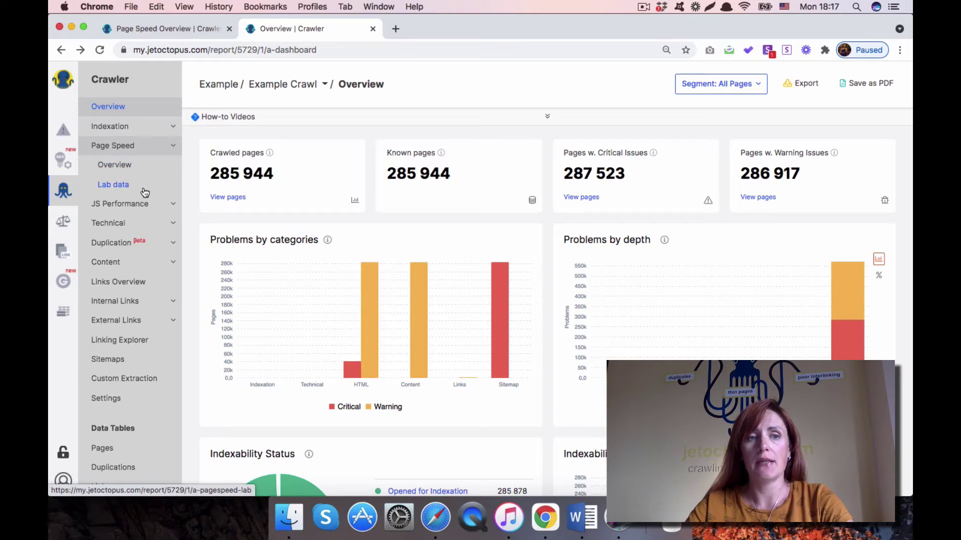
click(115, 167)
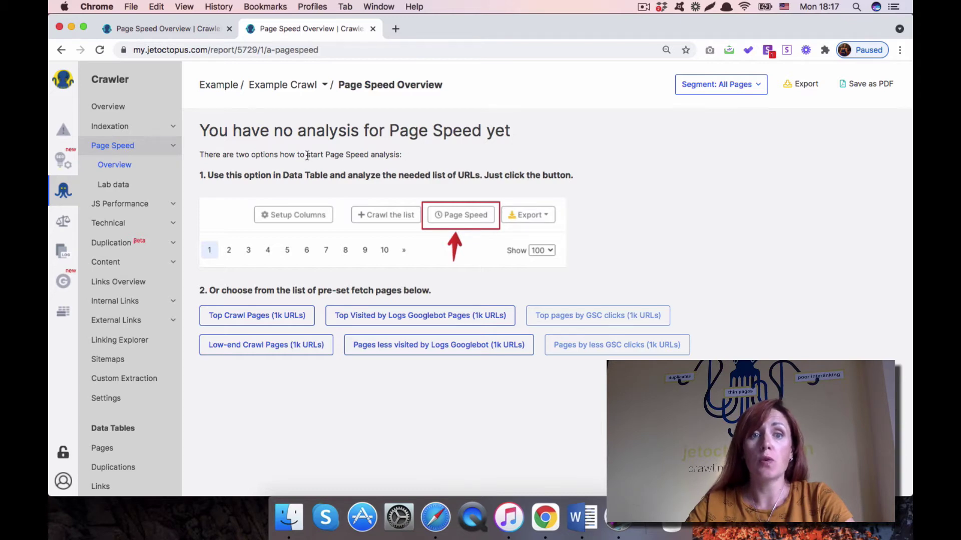
drag(213, 174, 287, 185)
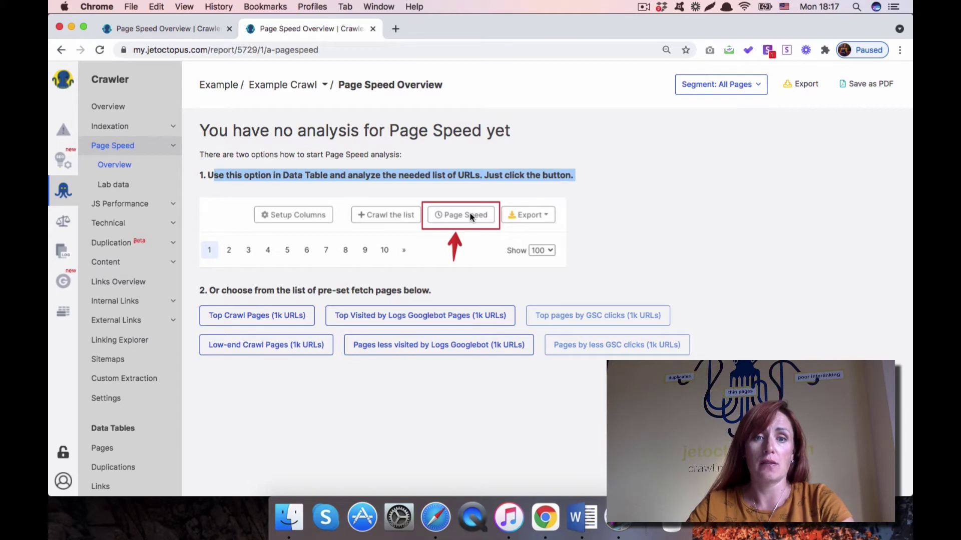
scroll(223, 254, down, 2)
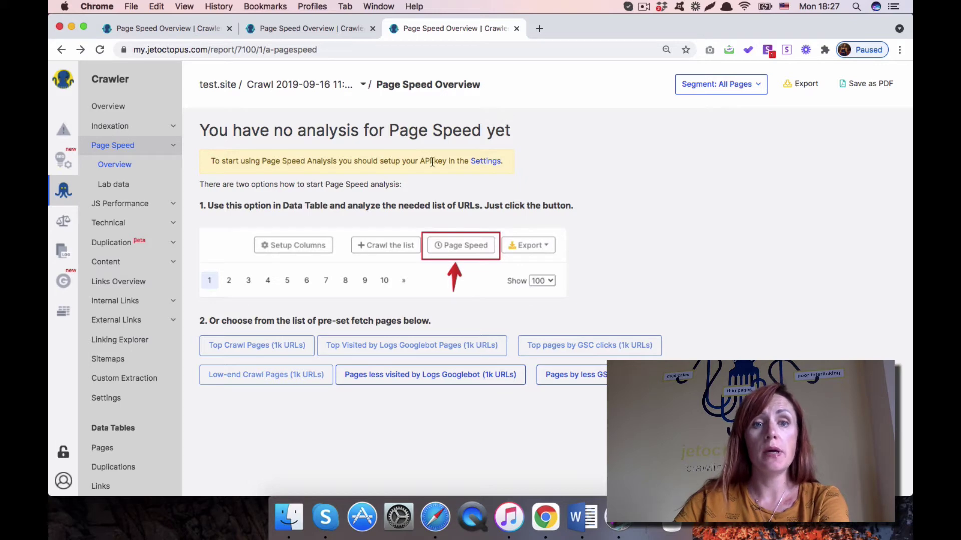
Step: Open the Google Page Speed API Integration page, check its place among the account options, and read how to obtain an API key
click(488, 164)
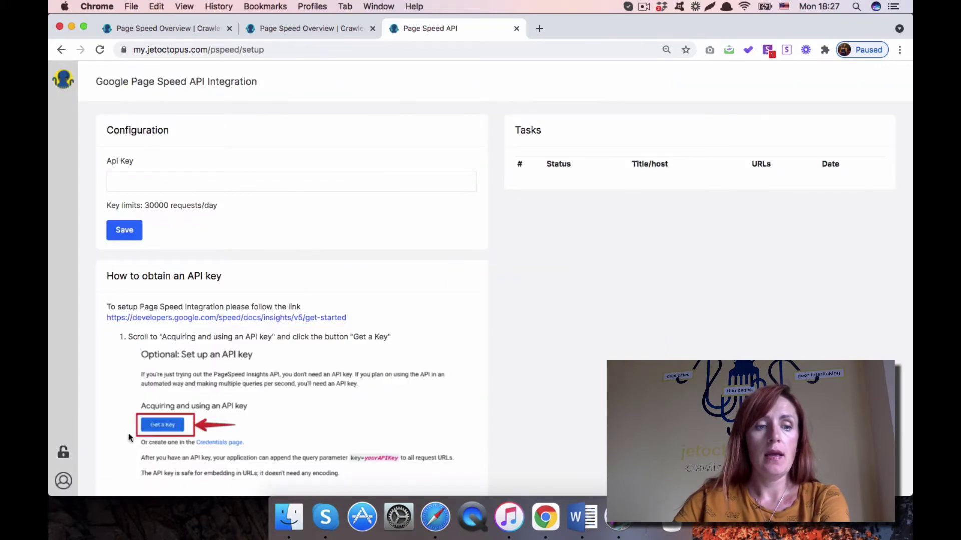
click(65, 481)
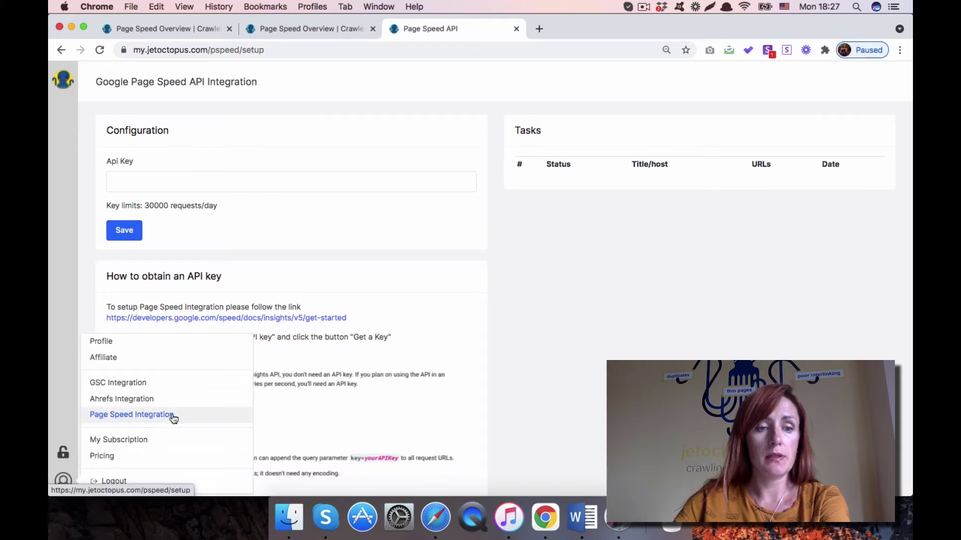
click(500, 396)
scroll(381, 292, down, 3)
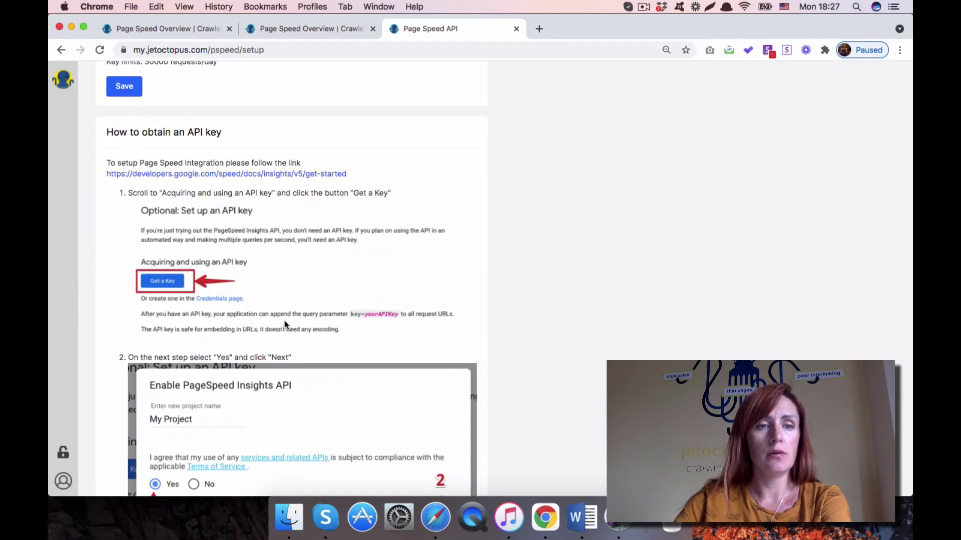
scroll(284, 320, down, 2)
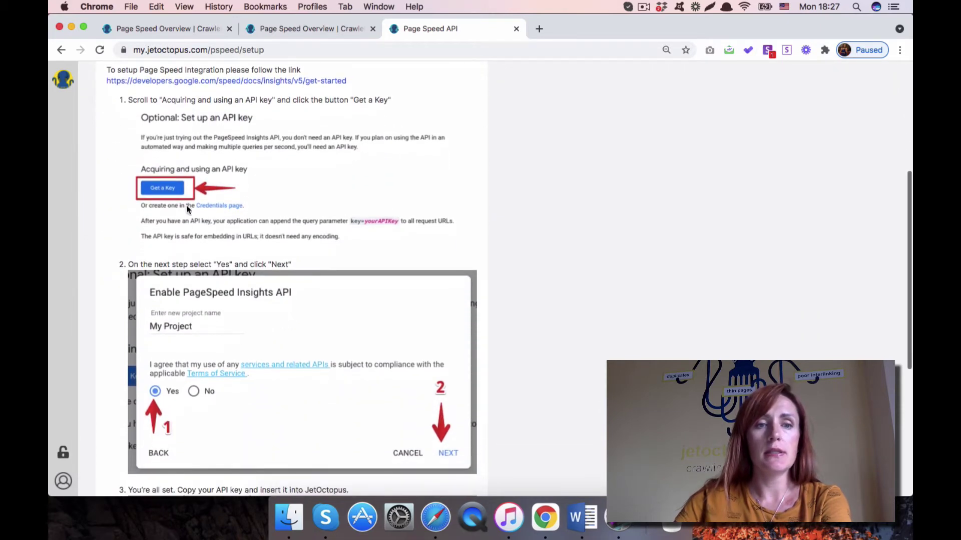
scroll(175, 252, down, 5)
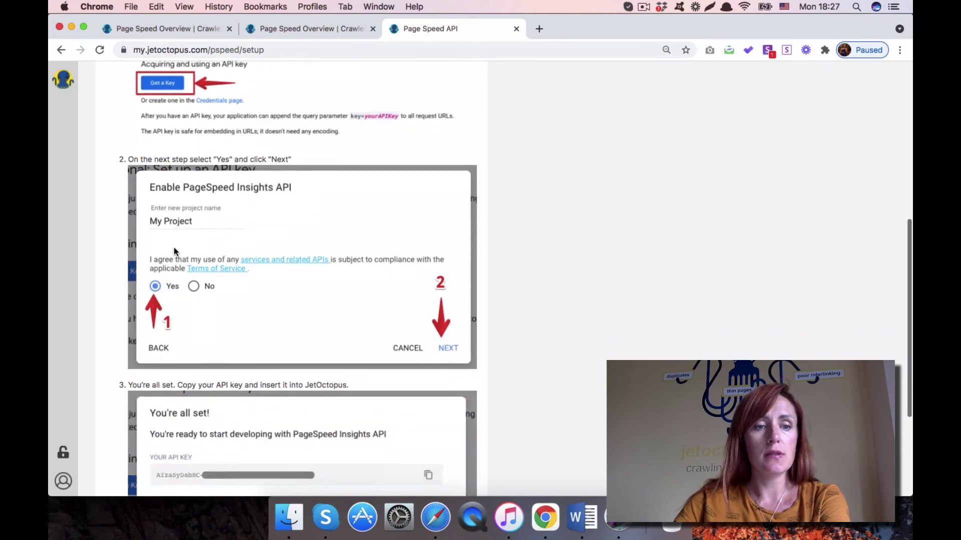
scroll(173, 247, up, 15)
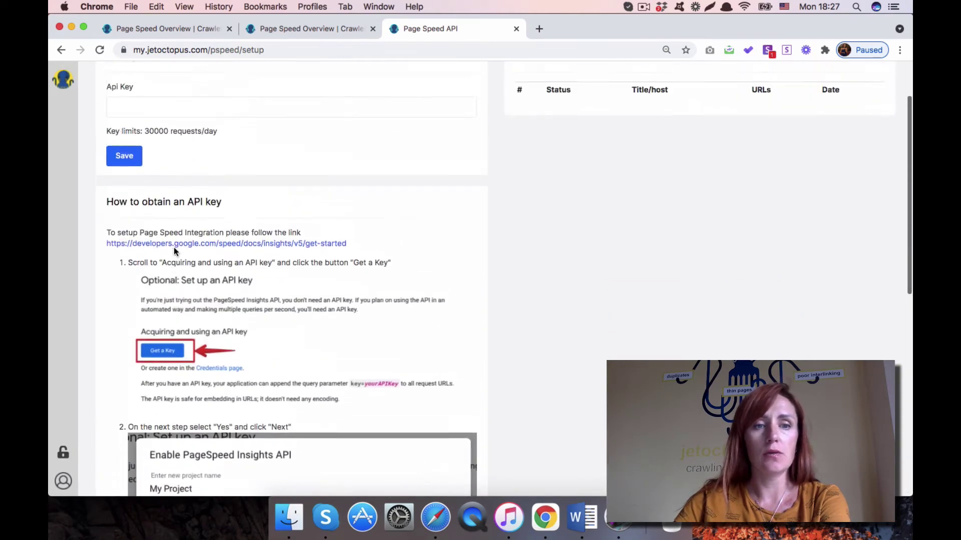
Step: Enter the API key in the Page Speed API configuration, save it, and leave the integration page
click(110, 180)
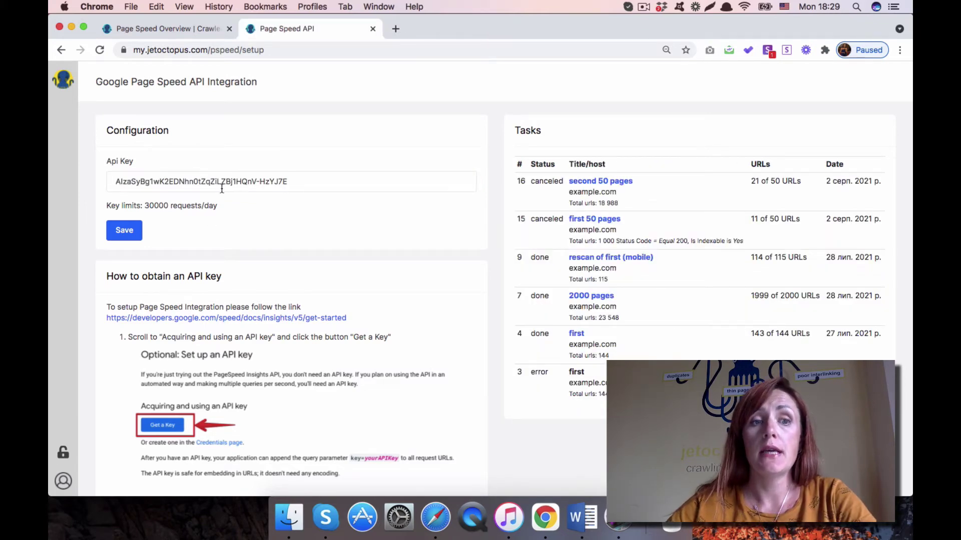
click(124, 234)
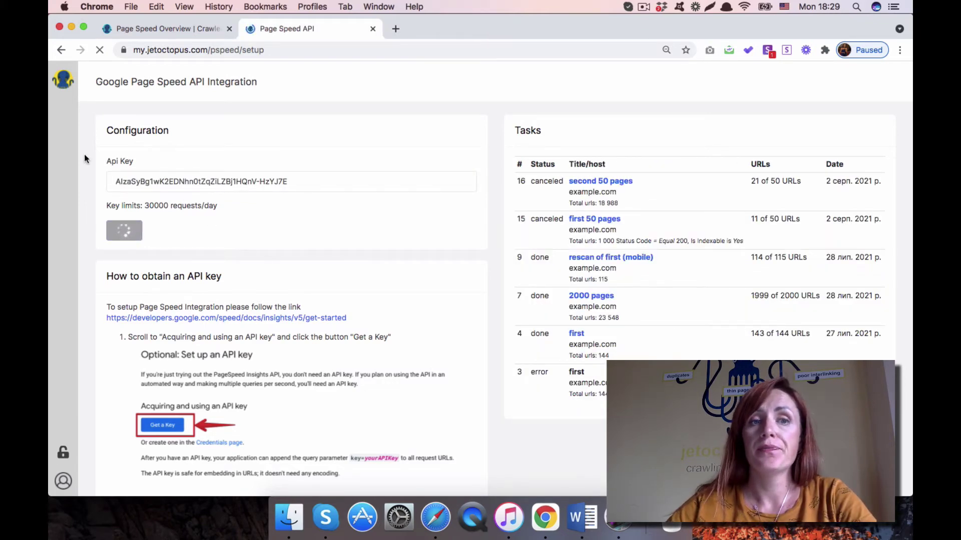
click(60, 82)
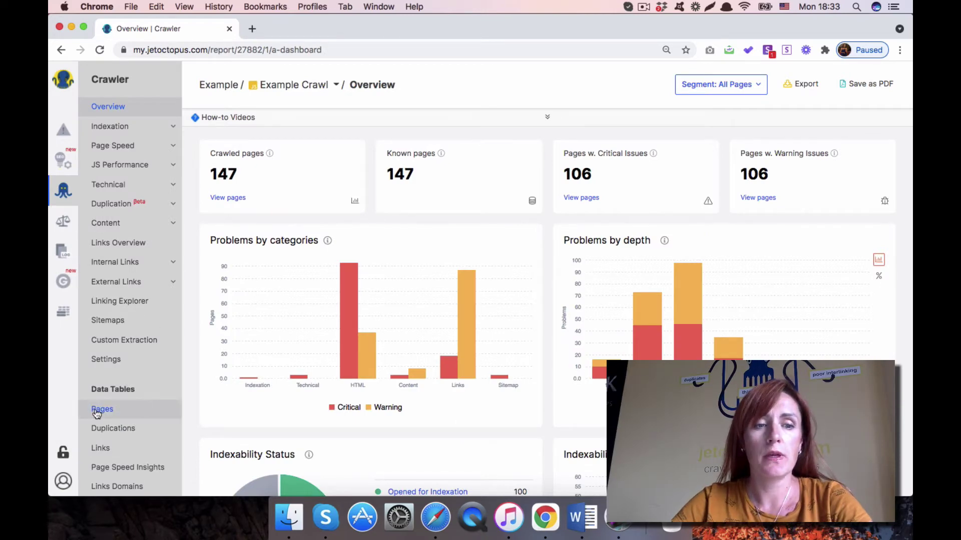
Step: In the crawl's Pages data table, join the Bot Logs dataset with "Url is present in Bot Logs" and apply it
click(98, 410)
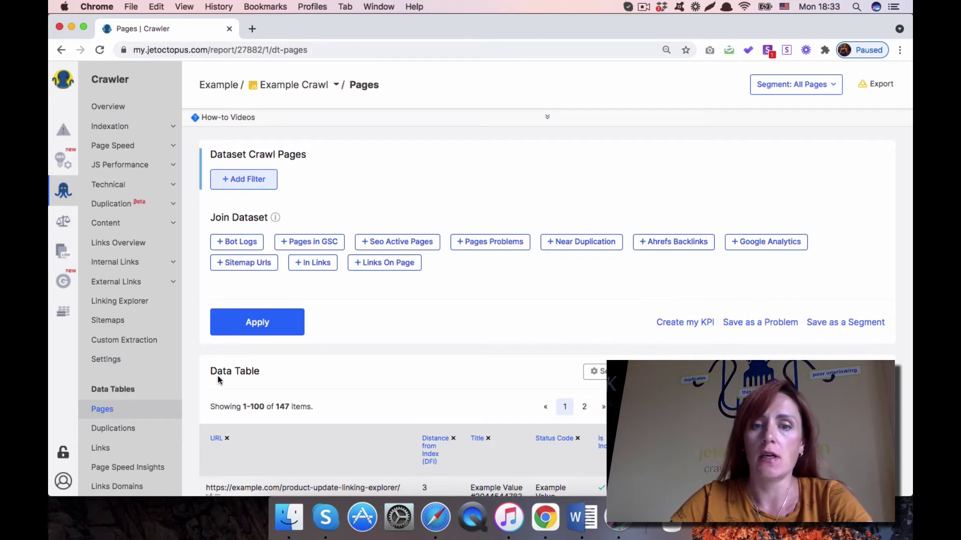
scroll(441, 345, down, 1)
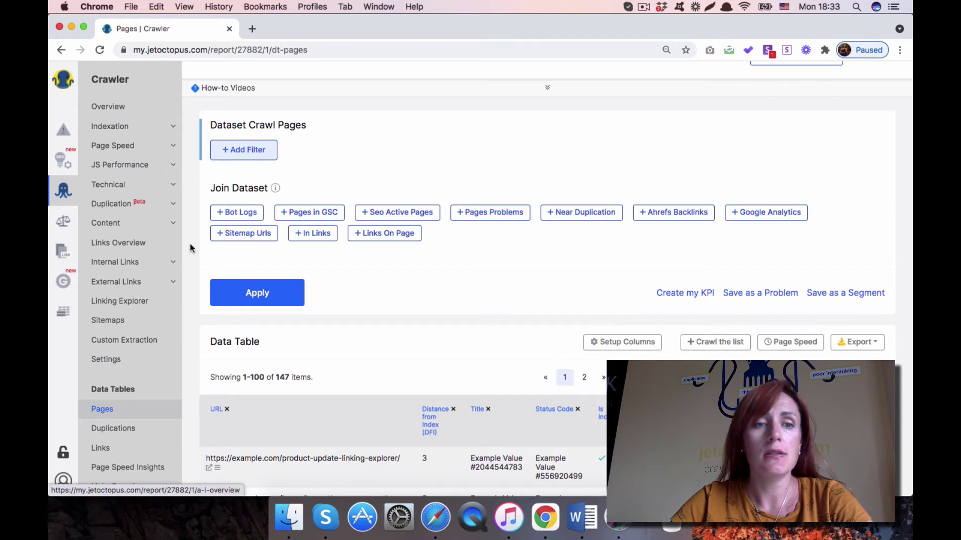
click(247, 213)
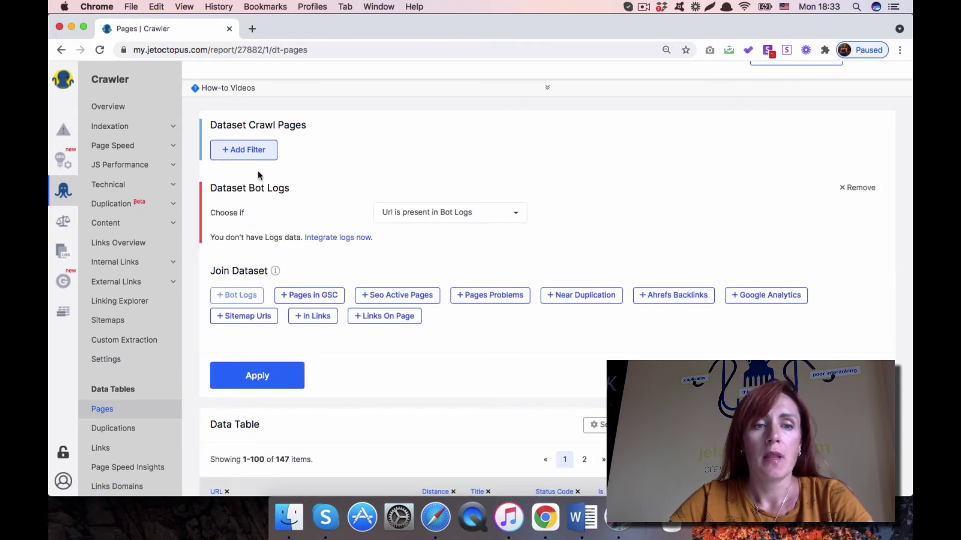
click(420, 214)
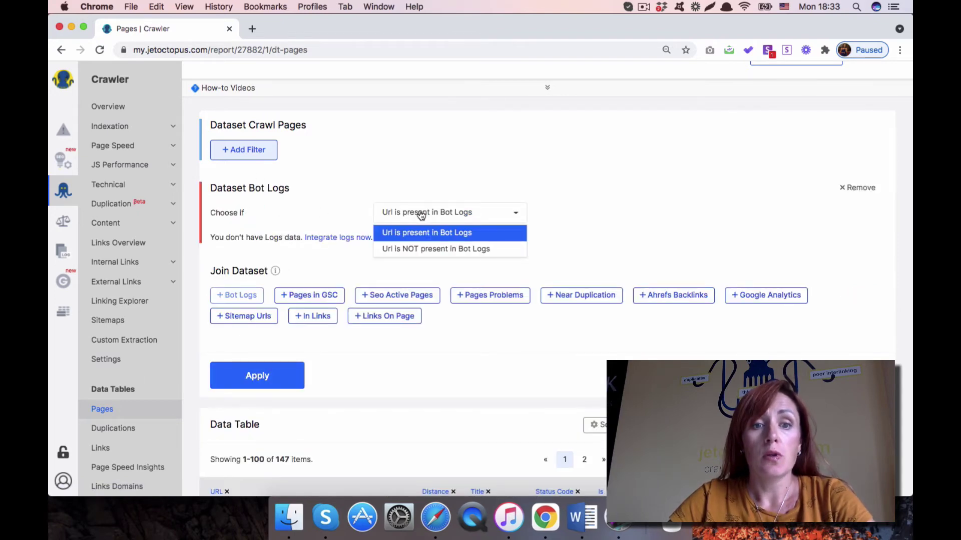
click(421, 214)
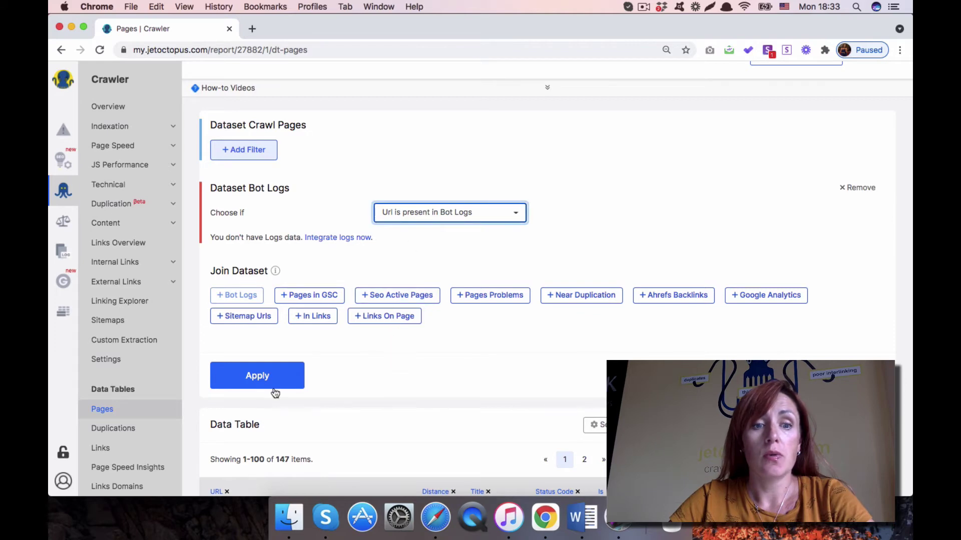
click(266, 376)
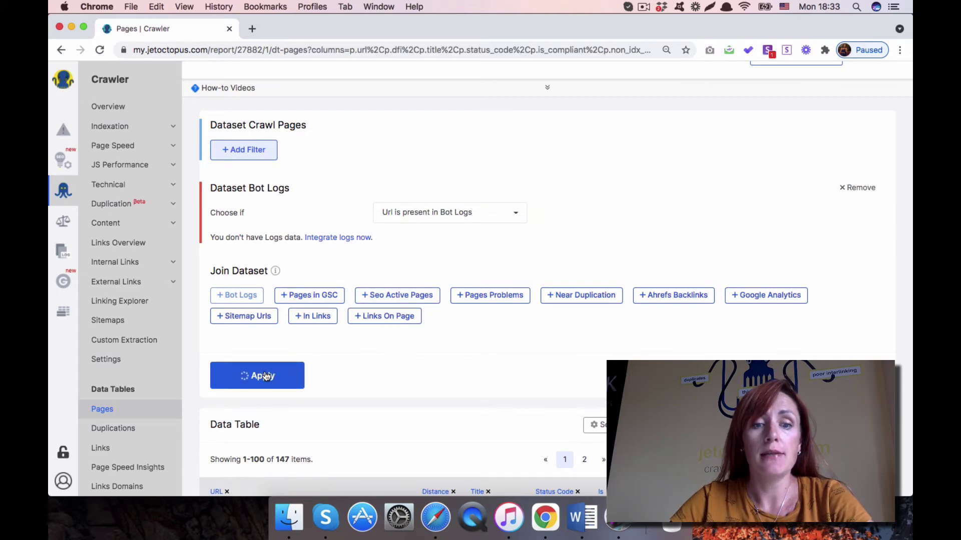
scroll(266, 376, down, 2)
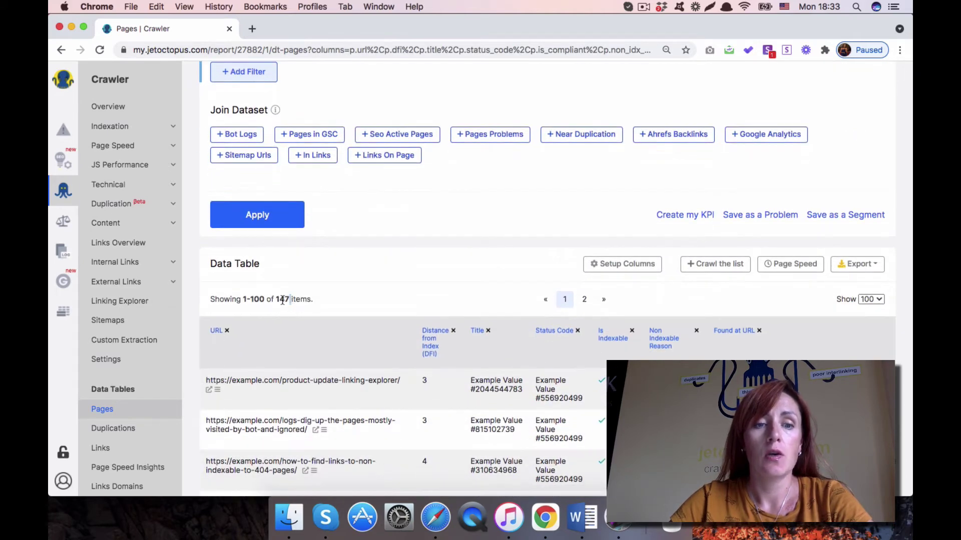
double_click(284, 299)
scroll(408, 272, down, 1)
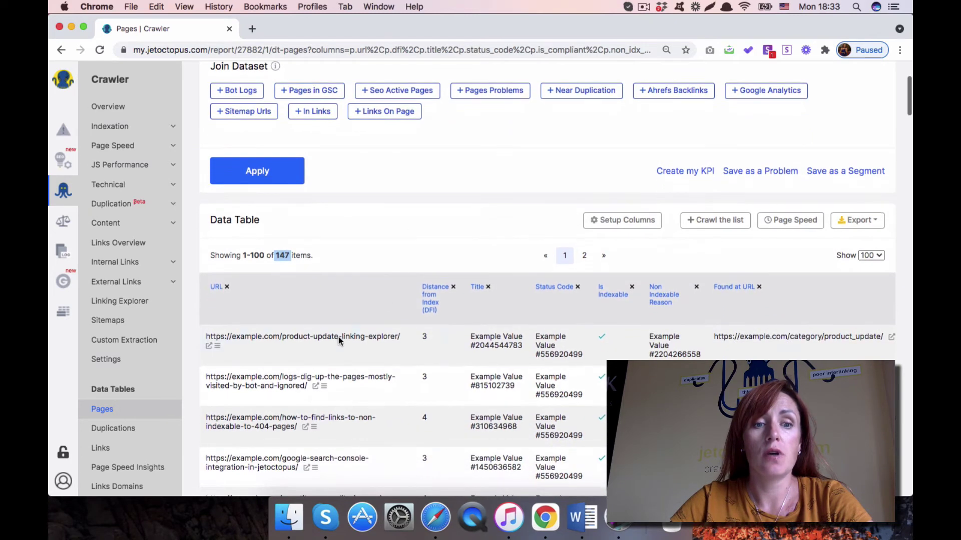
Step: Set up a new Page Speed Insights analysis for the listed pages and go to its analysis title
scroll(452, 198, up, 1)
scroll(470, 205, up, 2)
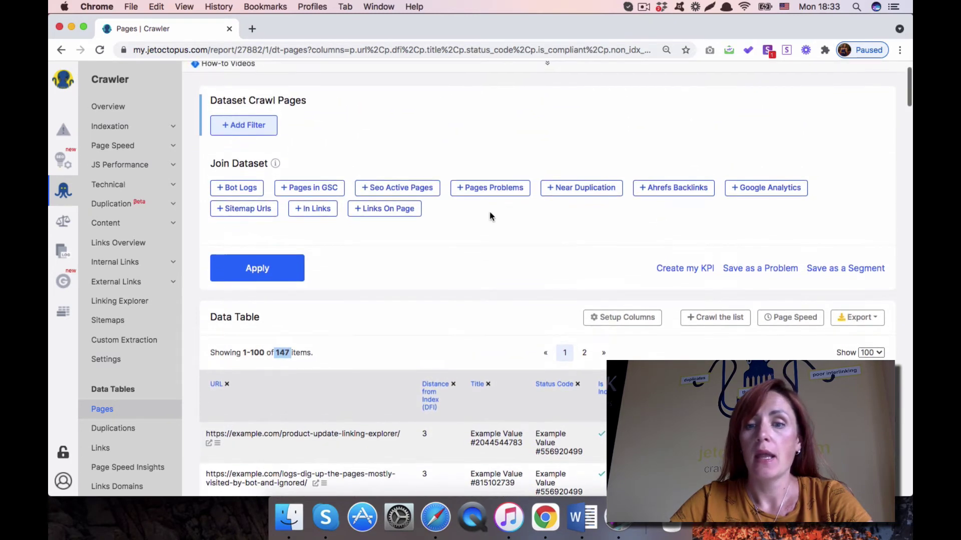
click(790, 322)
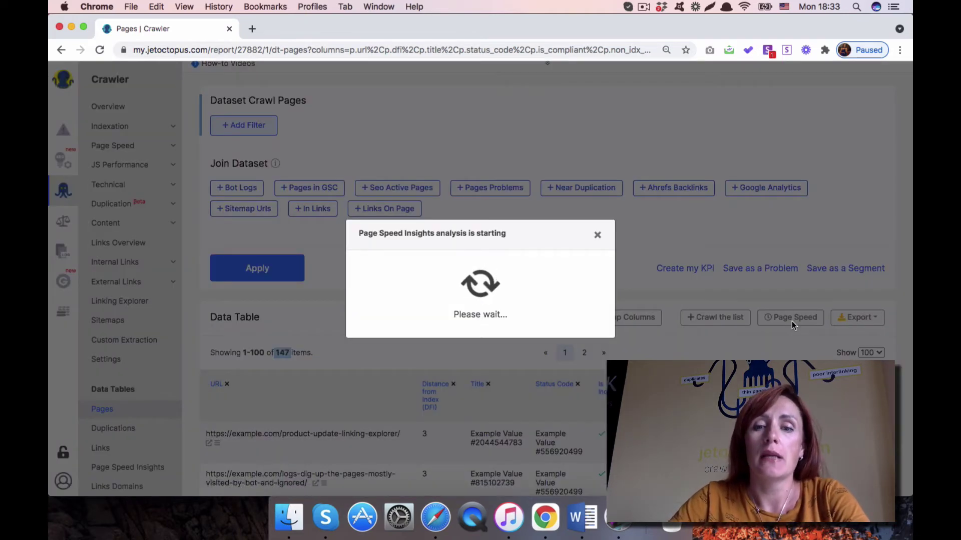
click(393, 227)
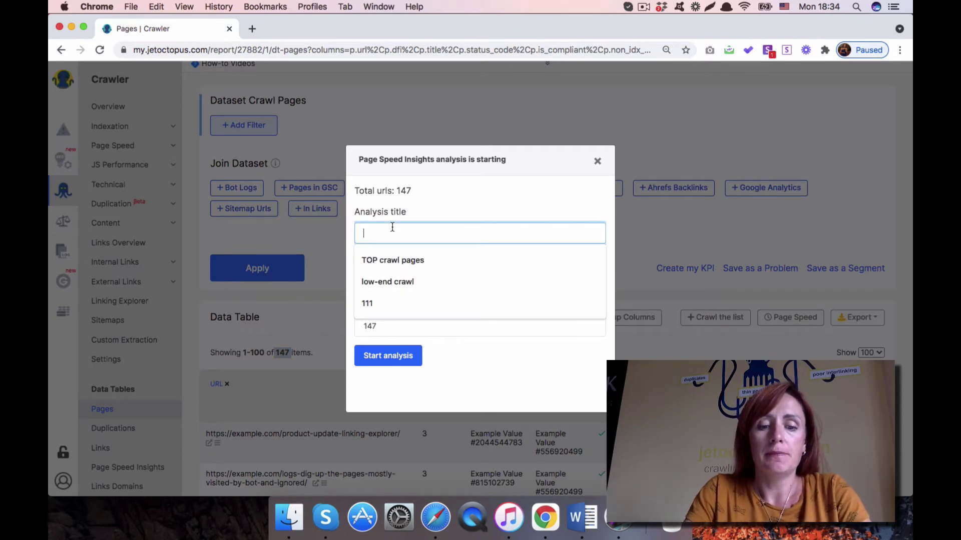
text(The p)
key(BackSpace)
key(BackSpace)
key(BackSpace)
key(BackSpace)
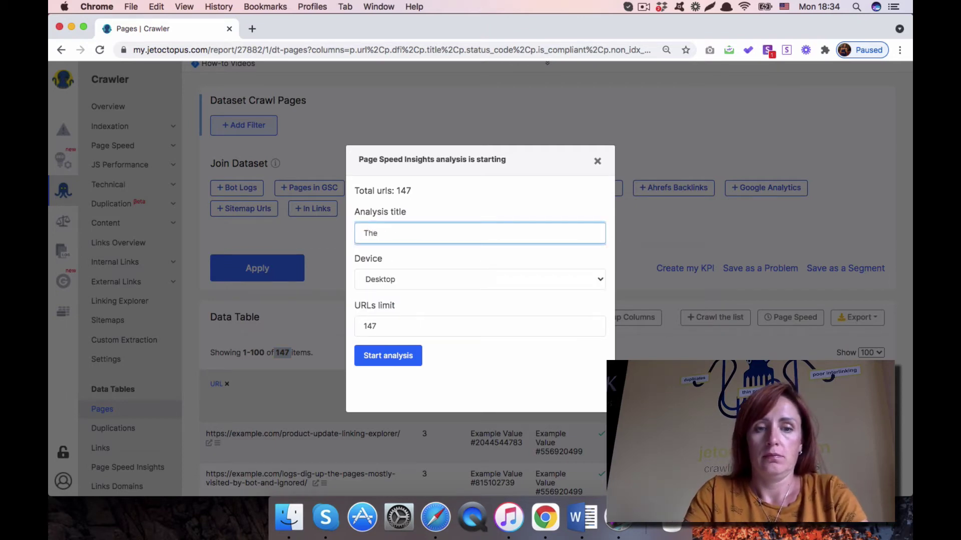
key(BackSpace)
text(Bot)
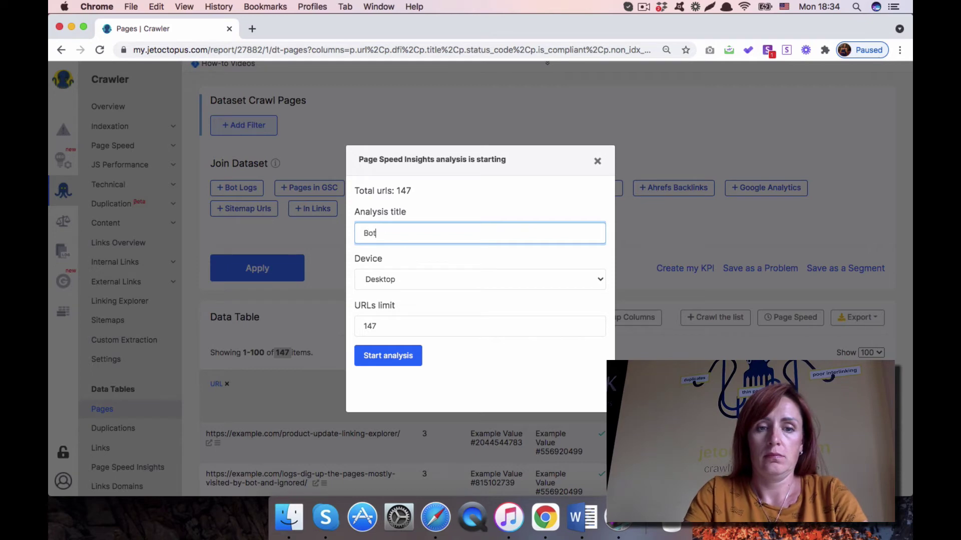
text(s vis)
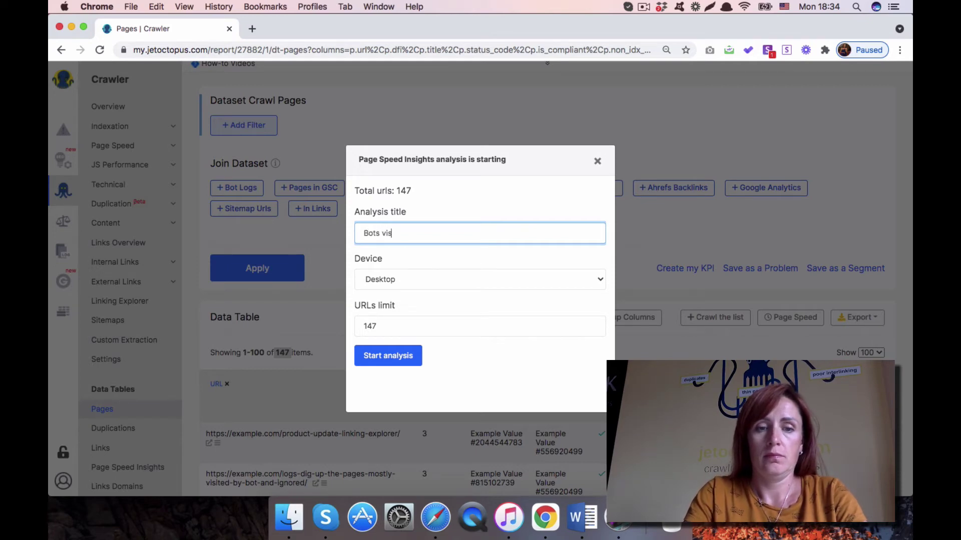
key(BackSpace)
key(BackSpace)
key(BackSpace)
key(BackSpace)
key(BackSpace)
key(BackSpace)
key(BackSpace)
key(BackSpace)
Step: Title the analysis "The pages visited by bots", start it with the default device and URL limit, and close the dialog
text(The p)
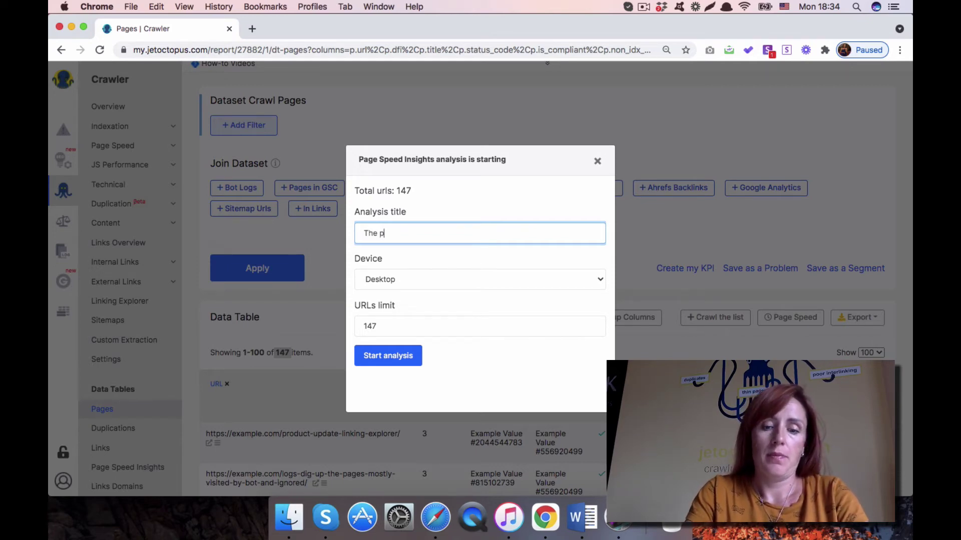
text(ages visited by bots)
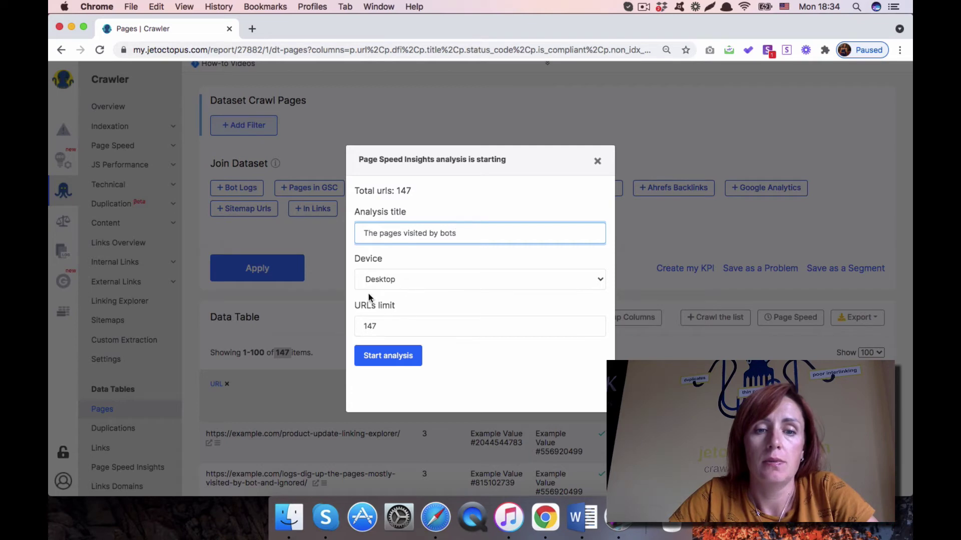
click(385, 359)
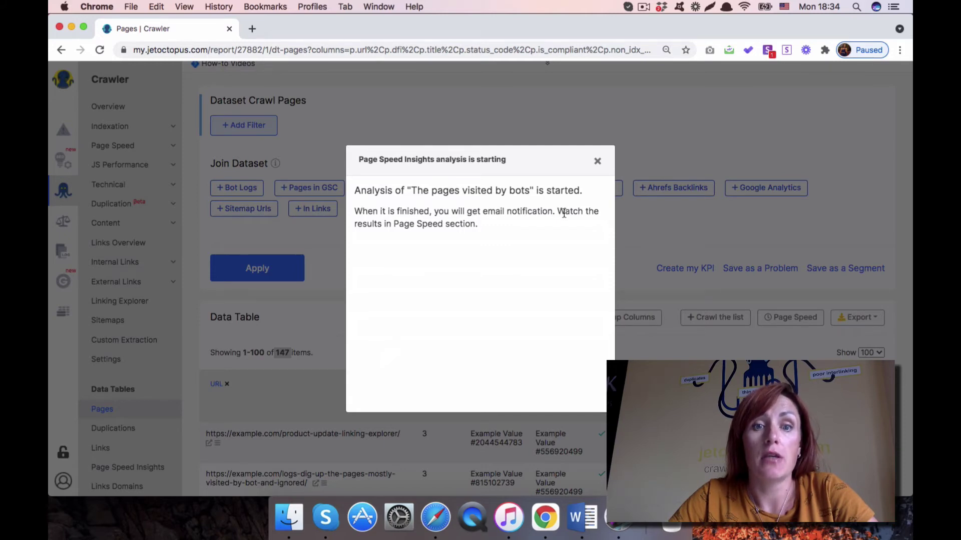
click(598, 161)
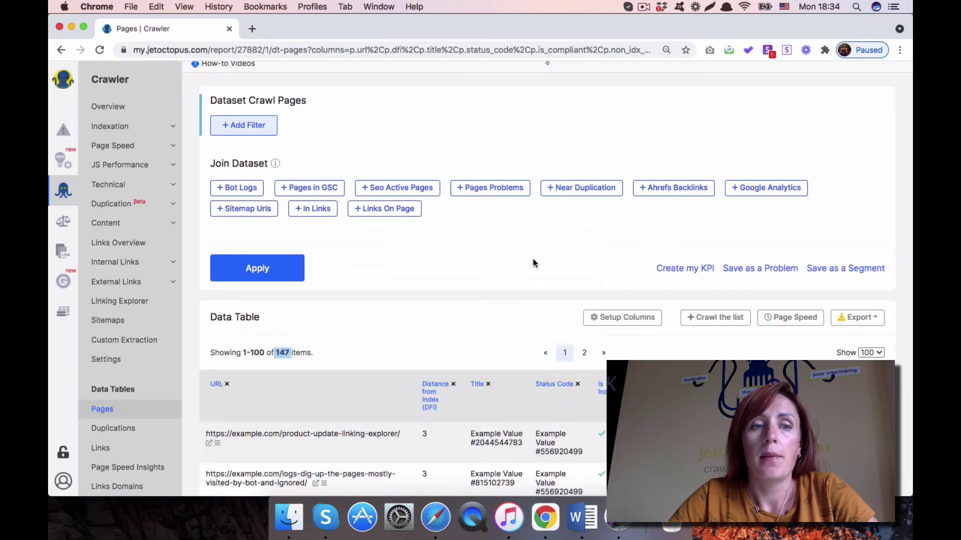
Step: Open the Page Speed overview of this crawl and check the progress of "The pages visited by bots" analysis
scroll(526, 289, up, 2)
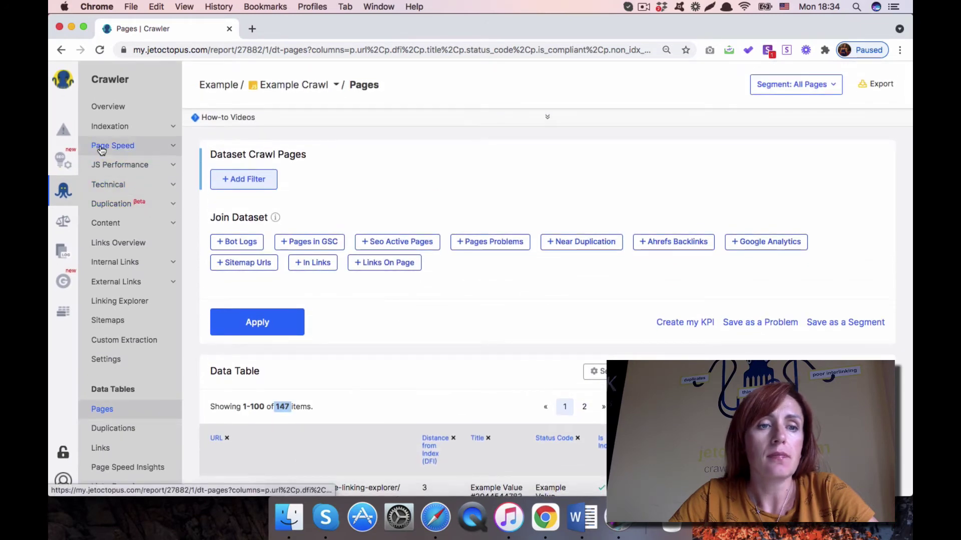
click(102, 150)
click(115, 166)
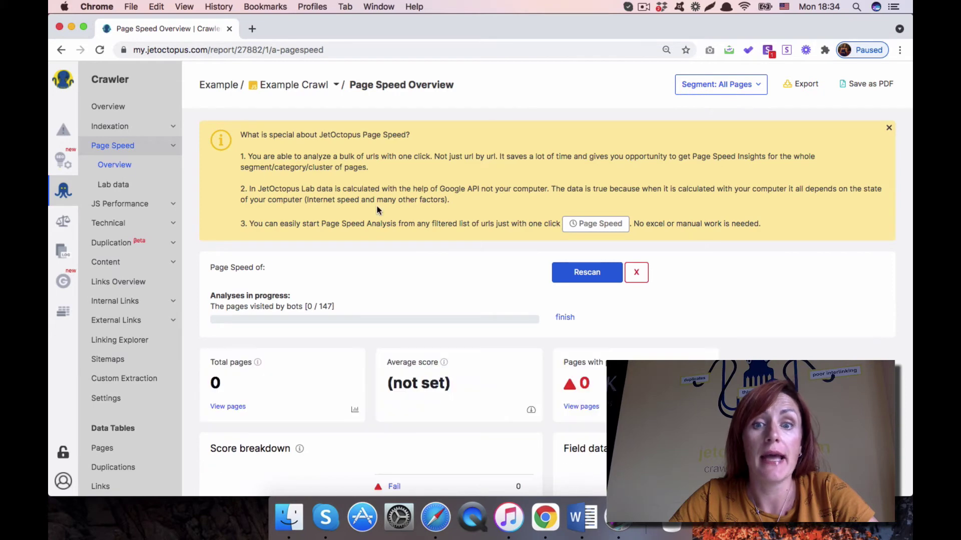
scroll(377, 210, down, 2)
scroll(378, 210, down, 4)
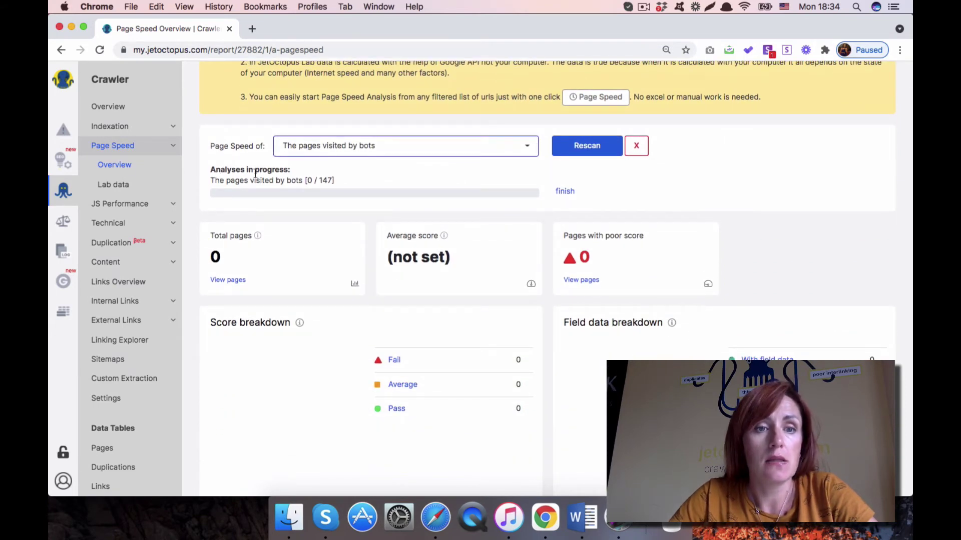
Step: Switch the Page Speed overview to the "rescan of first (mobile)" analysis
click(525, 146)
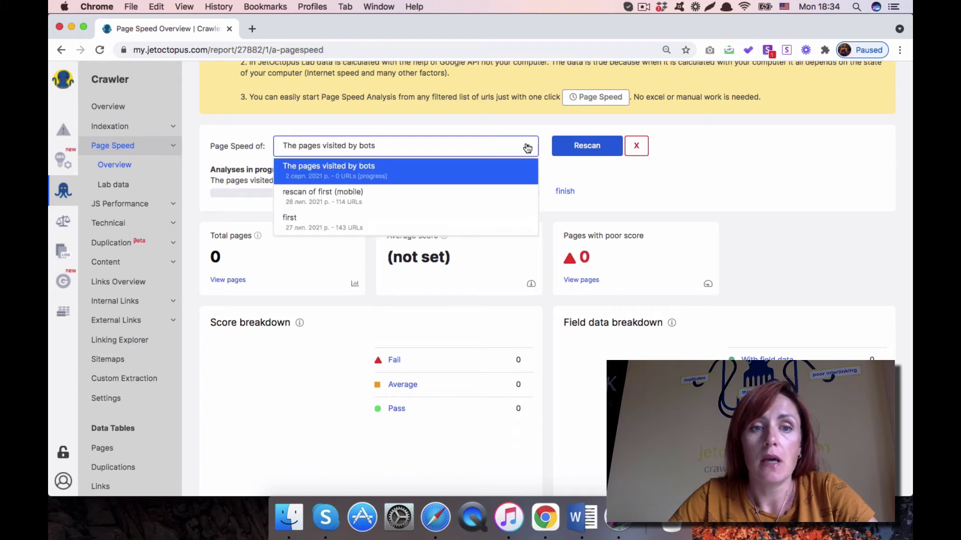
click(338, 200)
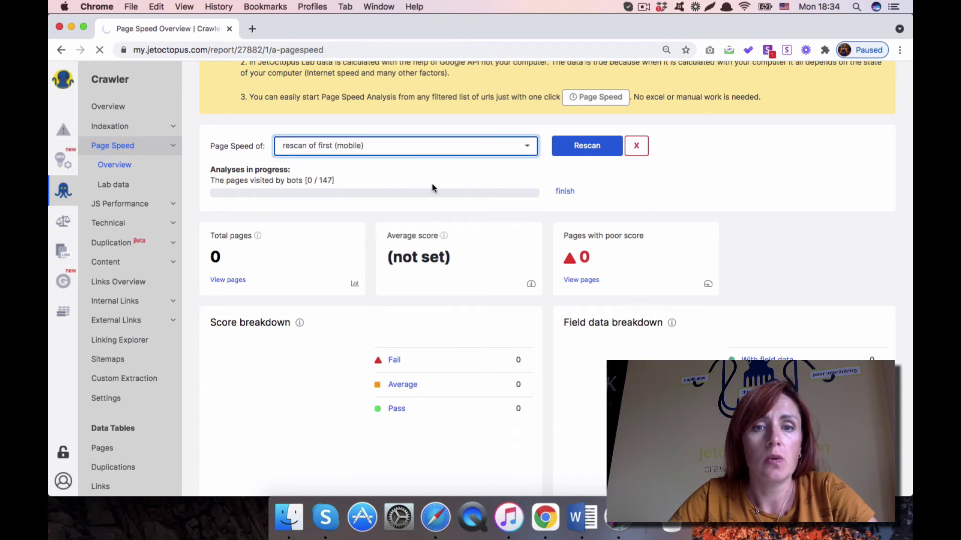
scroll(476, 176, down, 1)
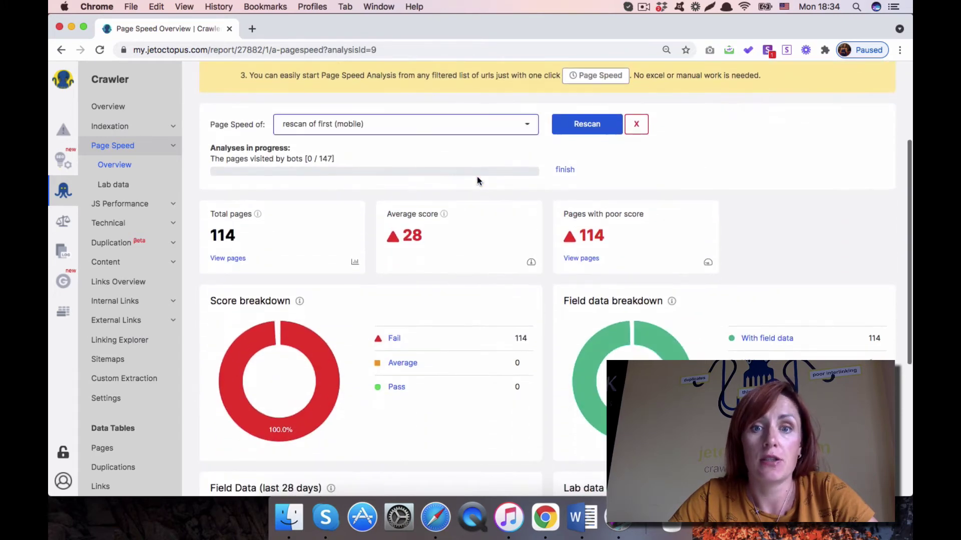
Step: Read the notes on what is special about JetOctopus Page Speed, covering bulk analysis, Lab data calculation and starting from filtered lists
scroll(476, 180, up, 3)
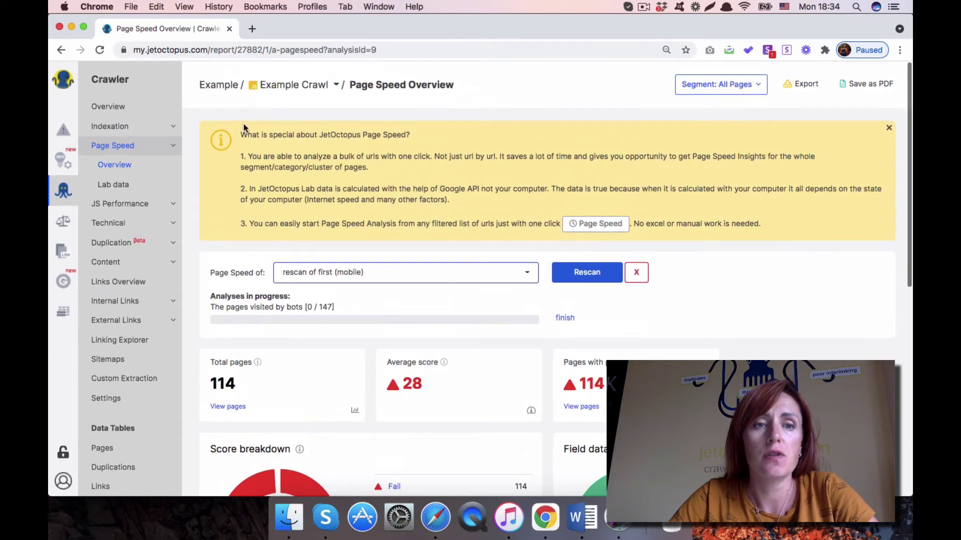
triple_click(443, 134)
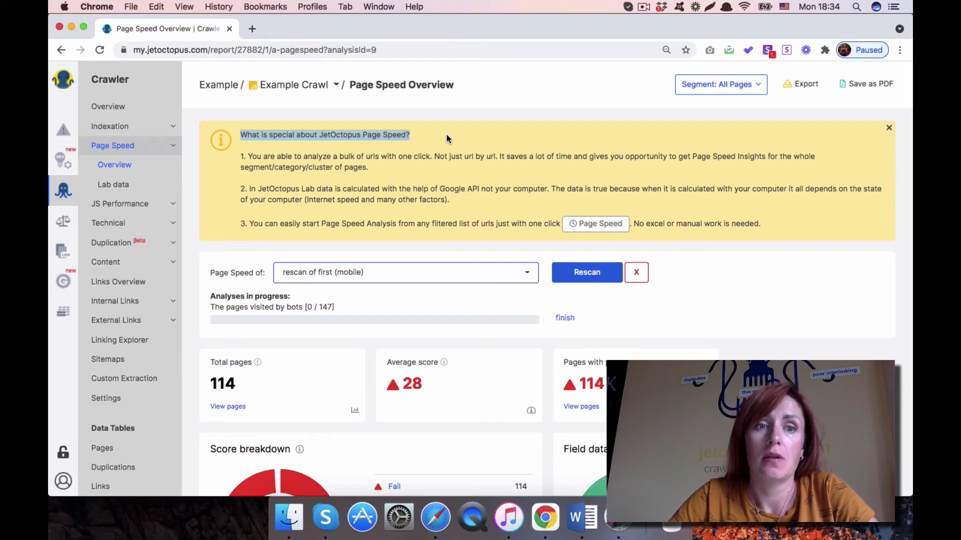
drag(303, 156, 409, 164)
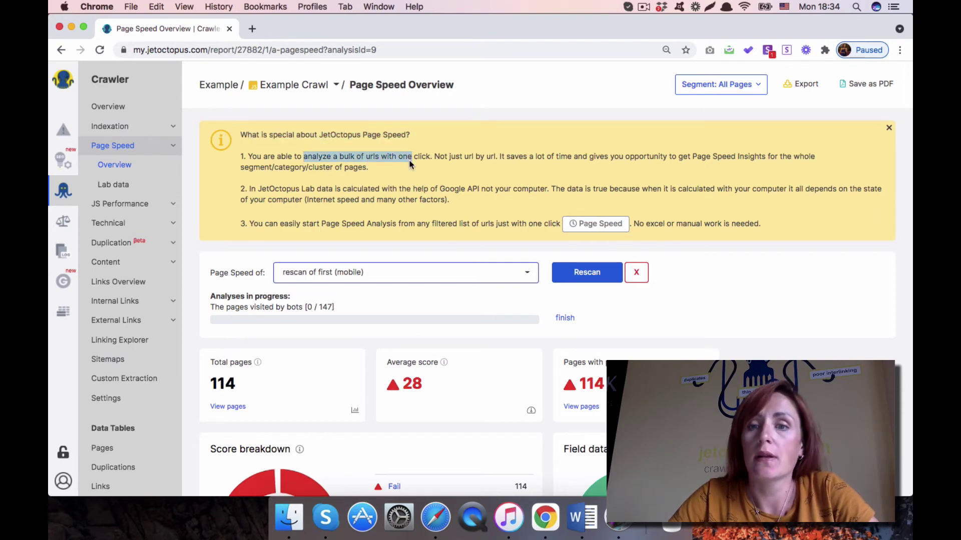
scroll(409, 164, down, 2)
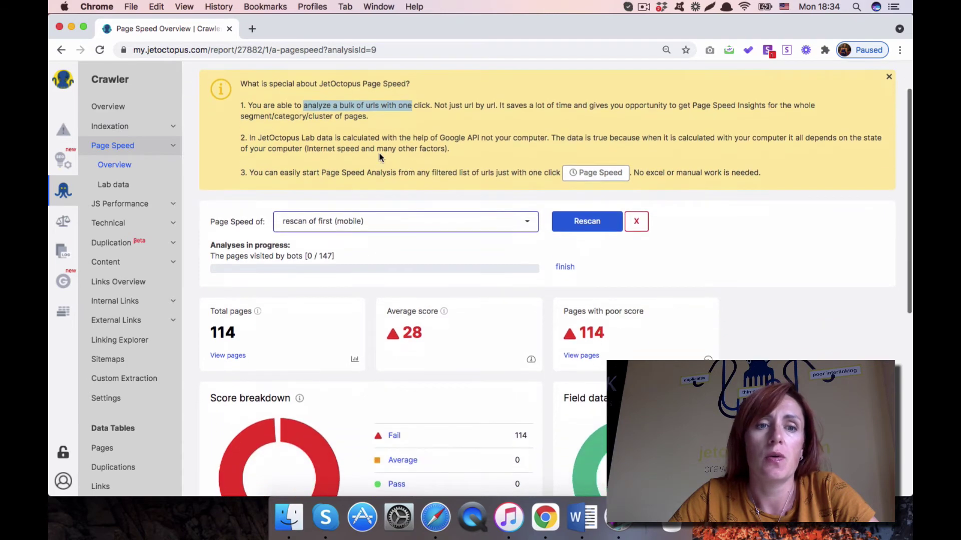
click(258, 136)
drag(257, 135, 344, 136)
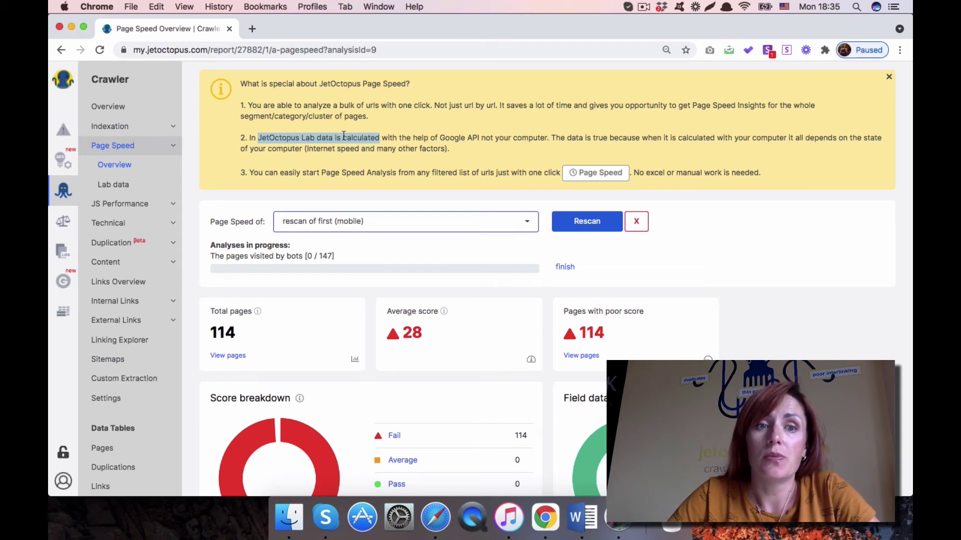
scroll(344, 136, down, 1)
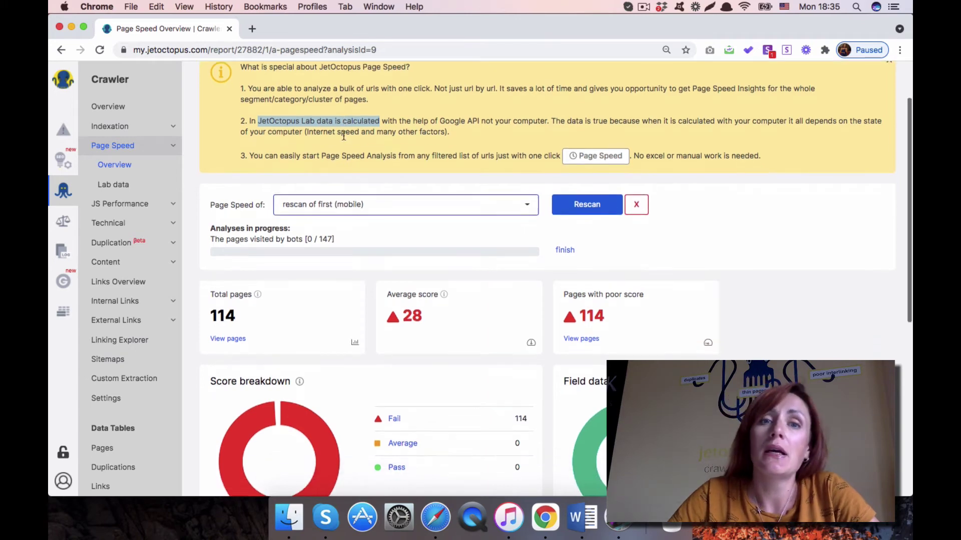
scroll(344, 136, down, 1)
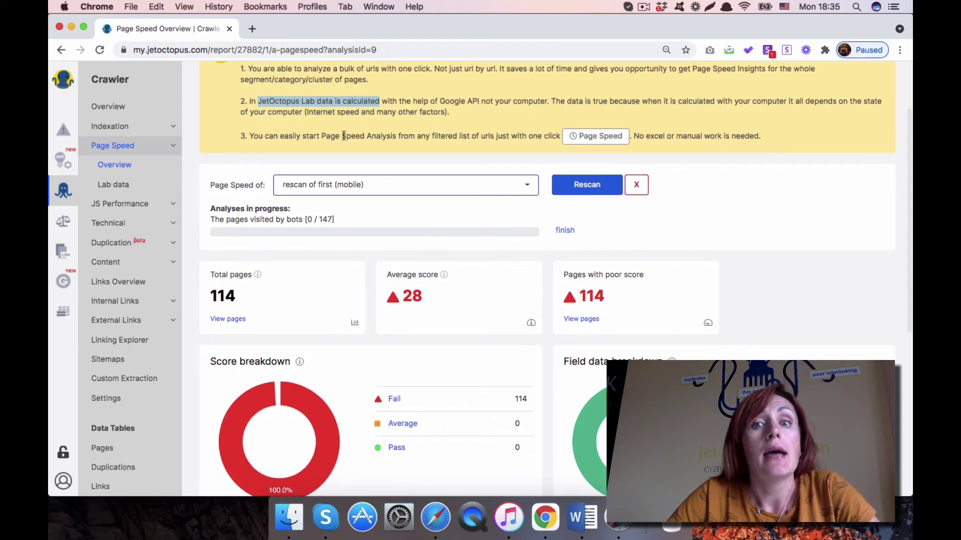
drag(334, 136, 380, 141)
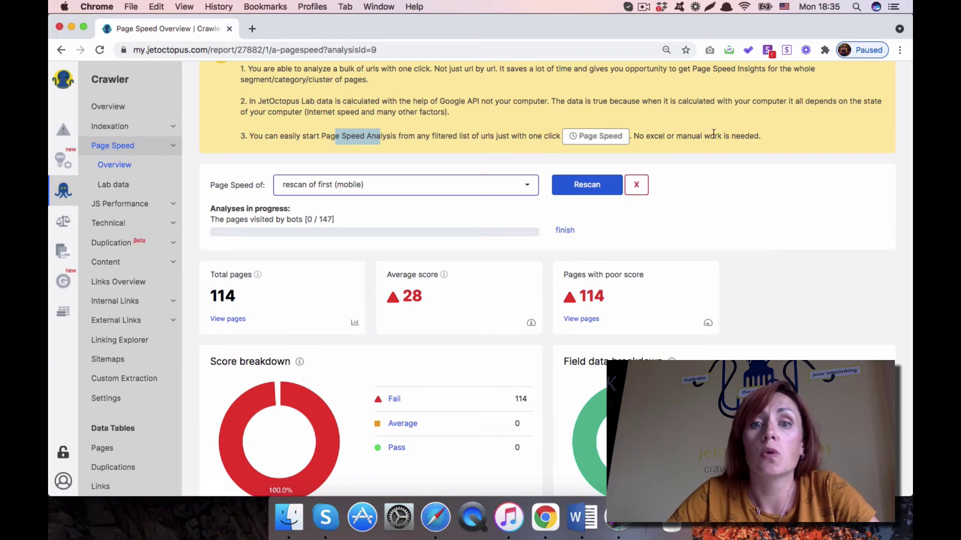
Step: Examine the total pages, average score and pages with poor score of this analysis, including their explanations
scroll(713, 134, down, 2)
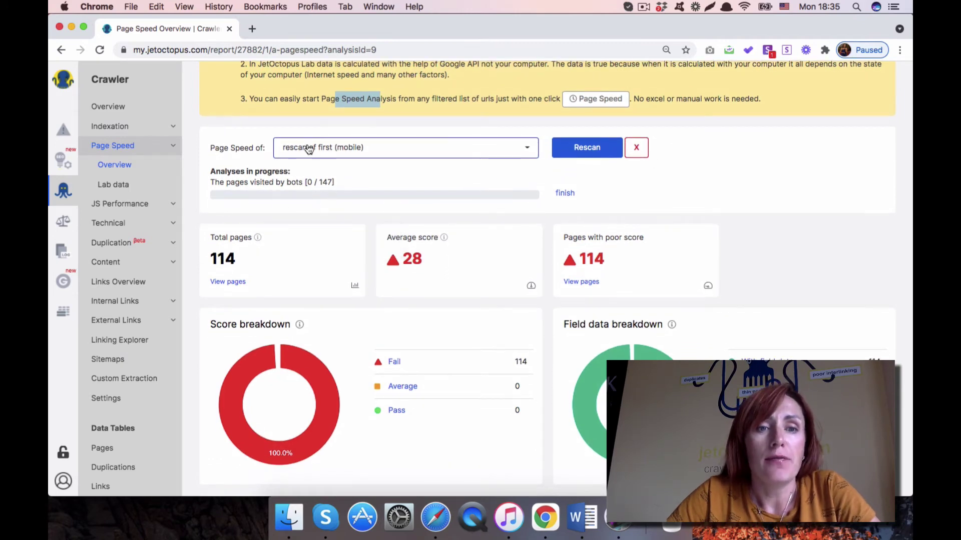
scroll(730, 142, down, 2)
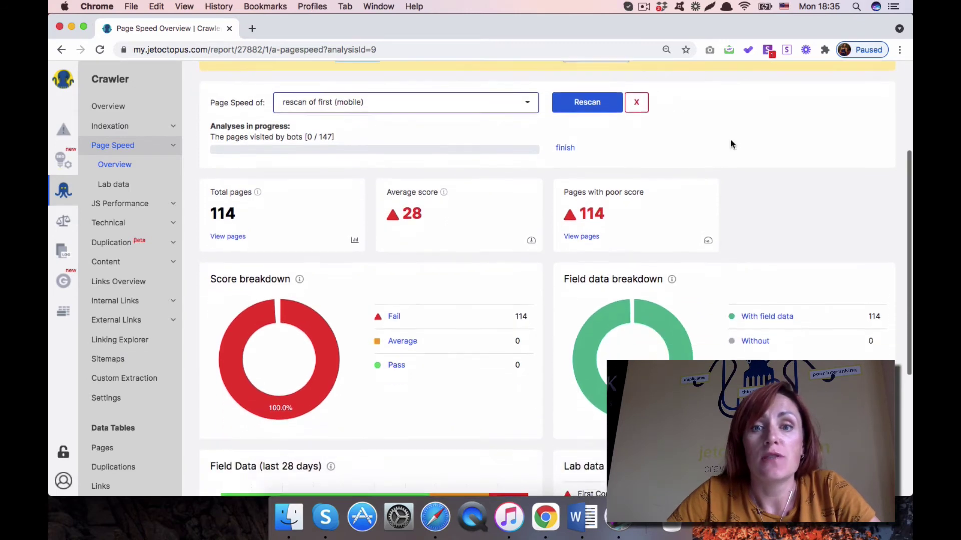
scroll(730, 141, down, 2)
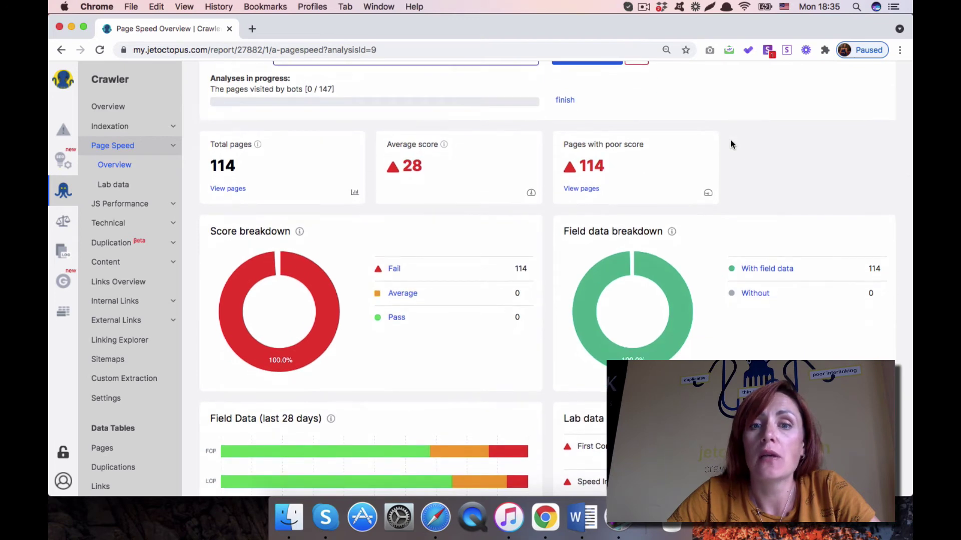
scroll(731, 145, down, 1)
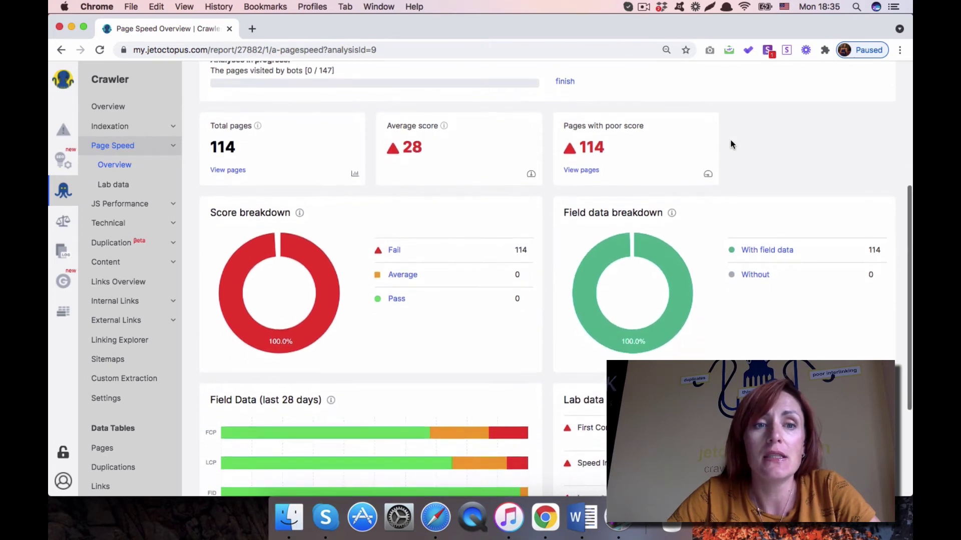
mouse_move(255, 122)
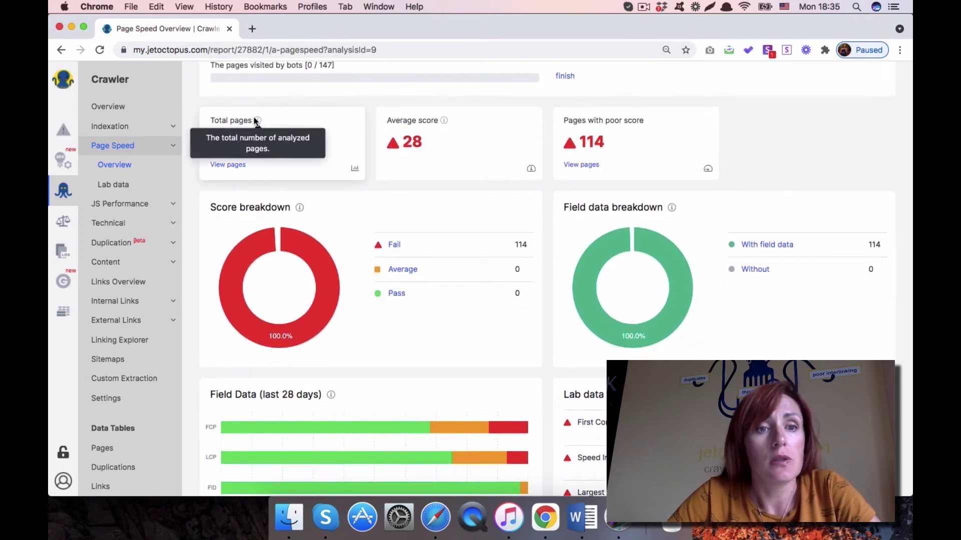
scroll(255, 122, down, 2)
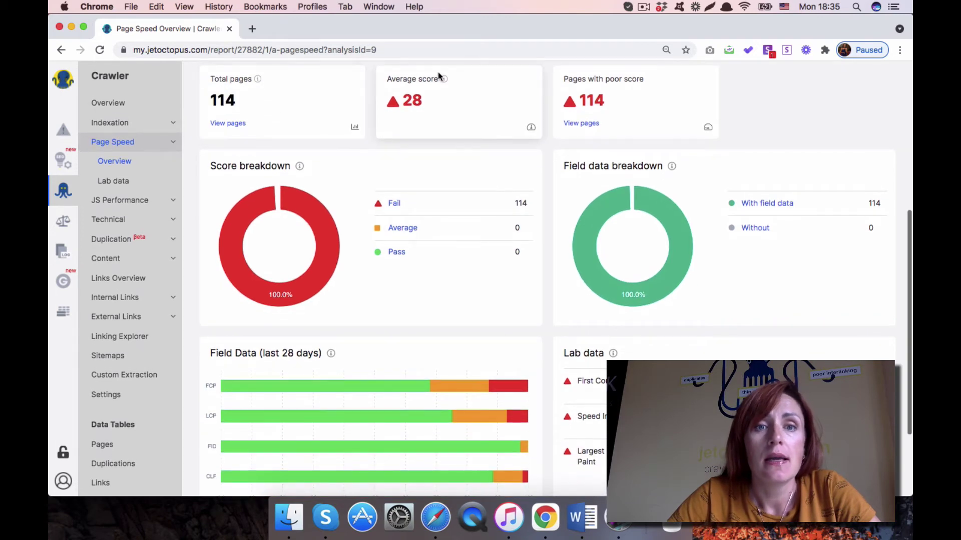
mouse_move(443, 79)
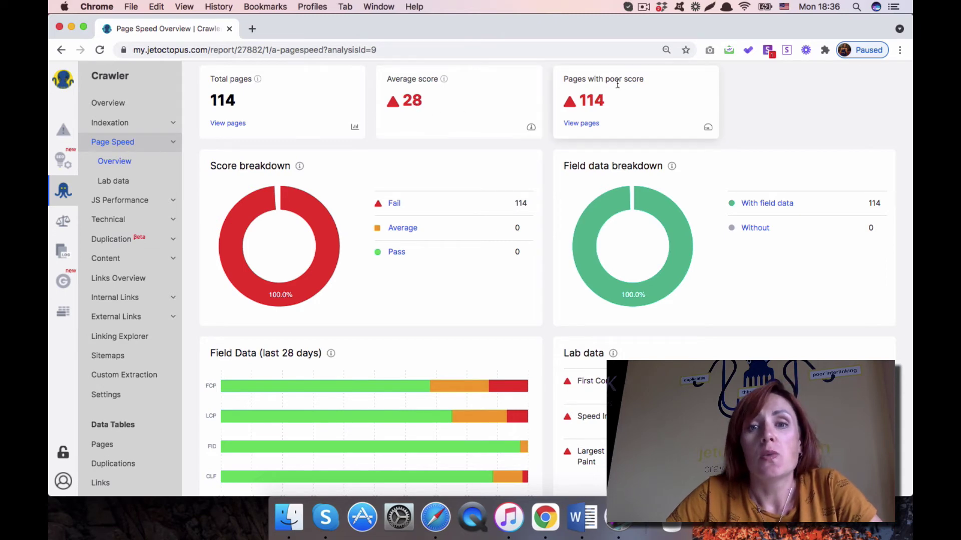
scroll(645, 86, up, 1)
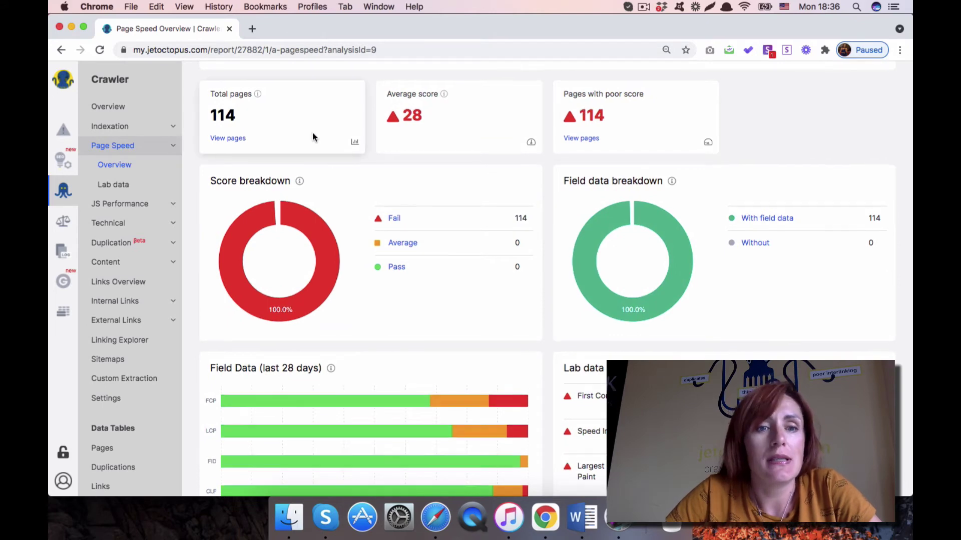
Step: Examine the score breakdown, field data breakdown, Field Data (last 28 days) and Lab data sections with their explanations
scroll(313, 133, down, 2)
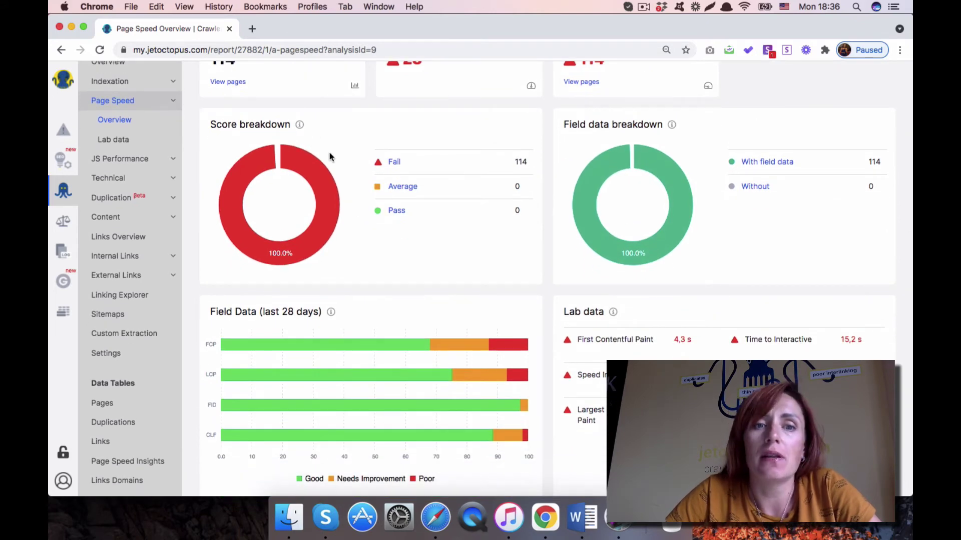
mouse_move(295, 126)
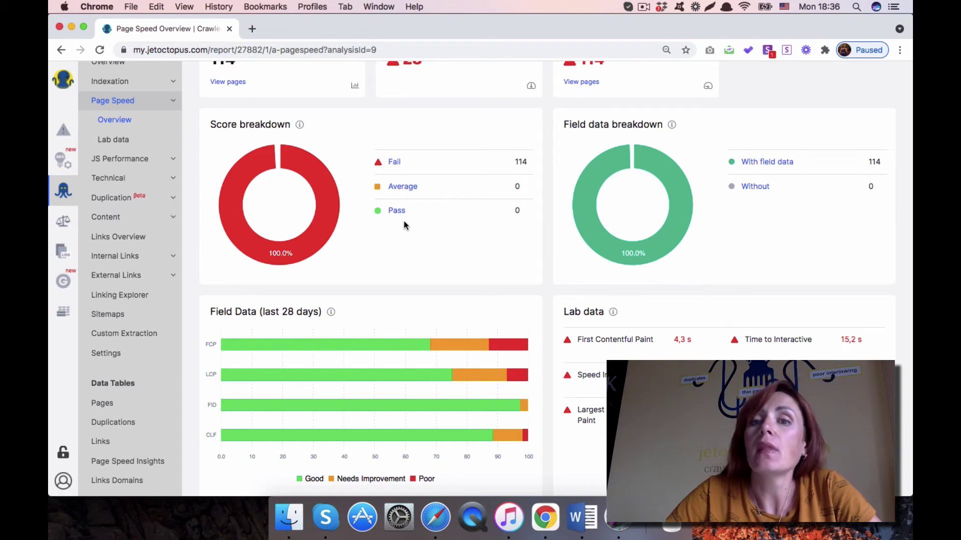
mouse_move(672, 126)
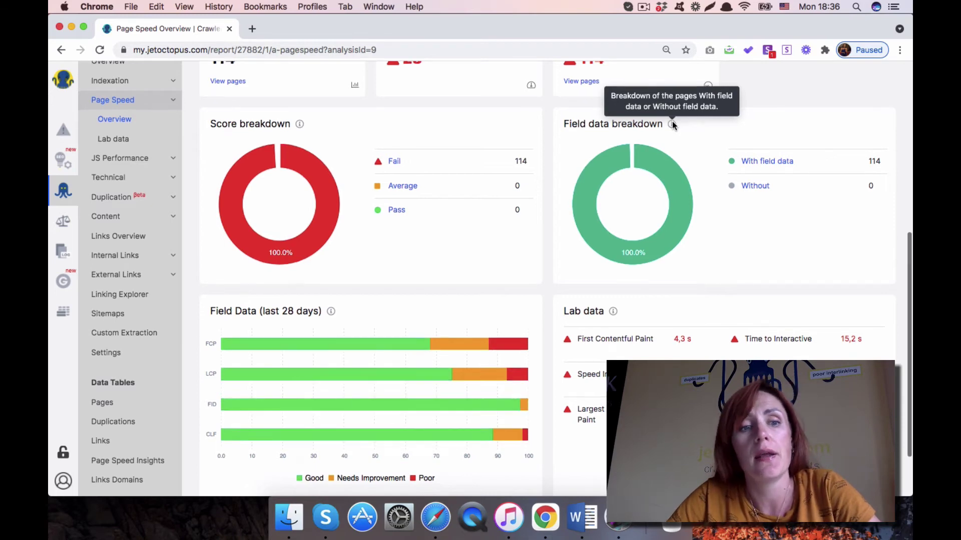
scroll(671, 124, down, 3)
mouse_move(330, 238)
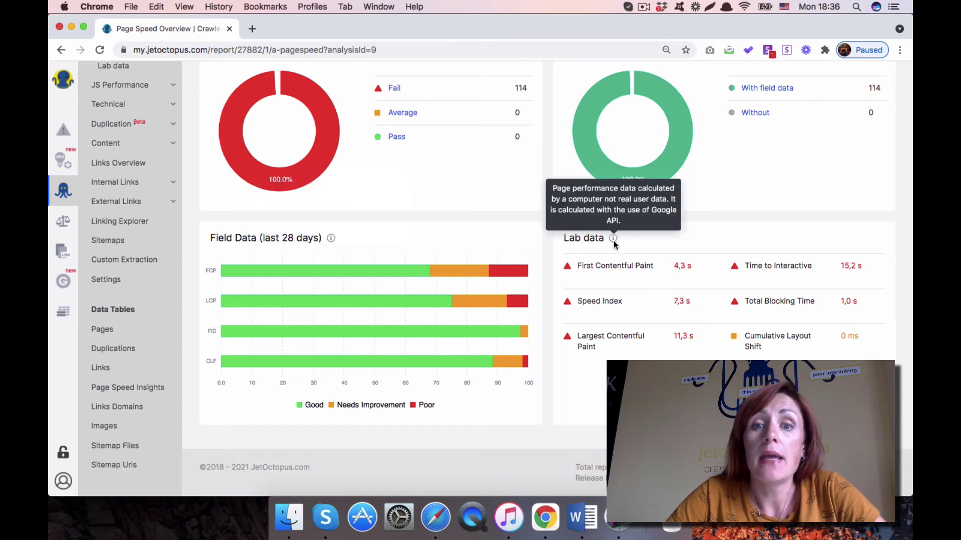
mouse_move(613, 240)
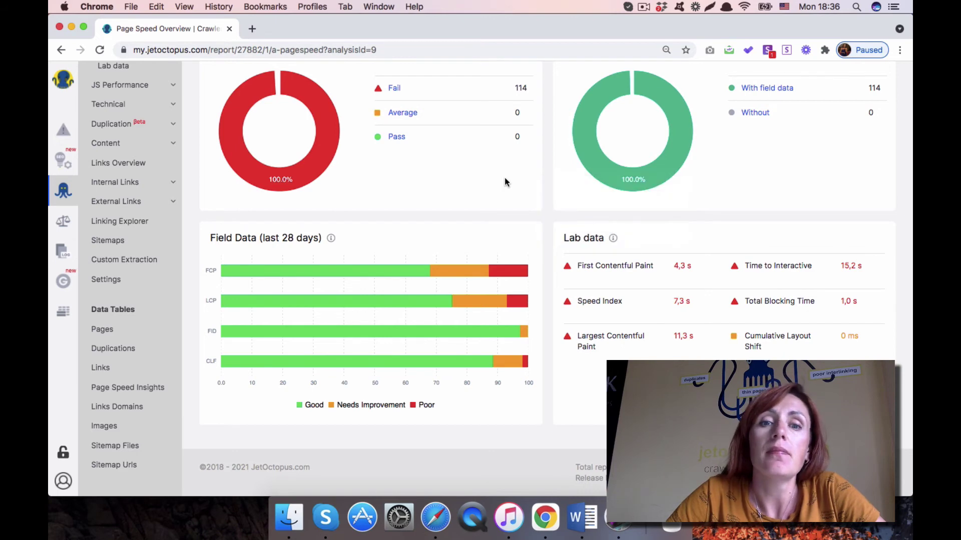
Step: Open the Page Speed Lab data report and check the progress of "The pages visited by bots" analysis
scroll(505, 182, up, 5)
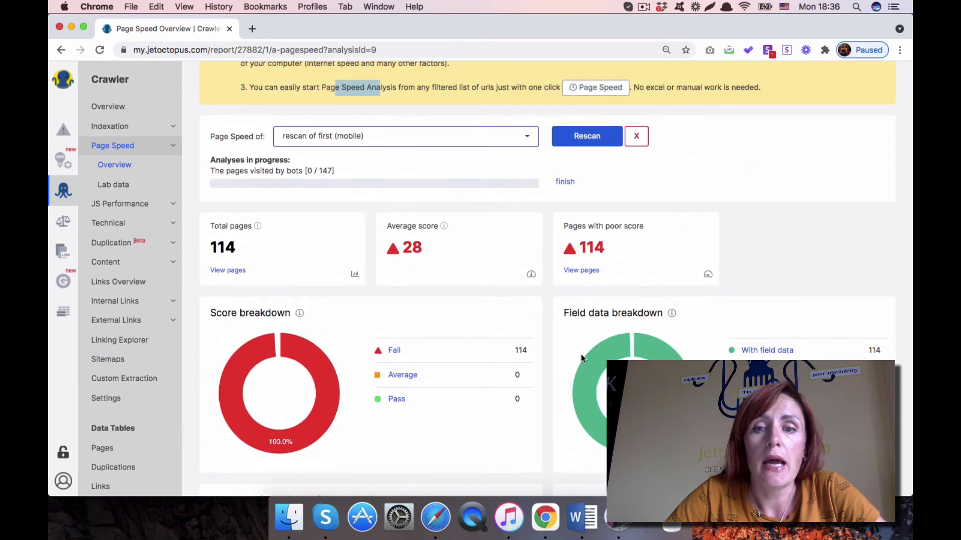
click(117, 187)
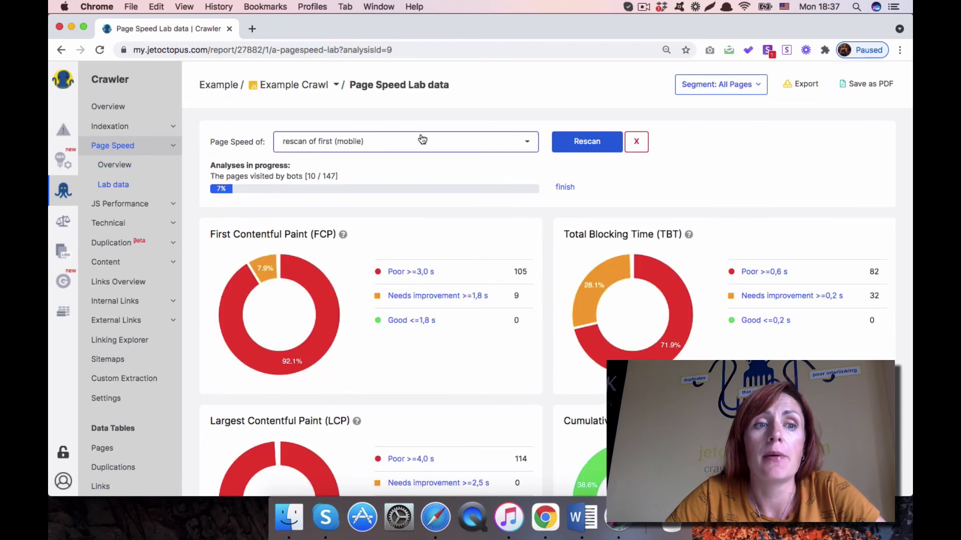
scroll(422, 140, down, 3)
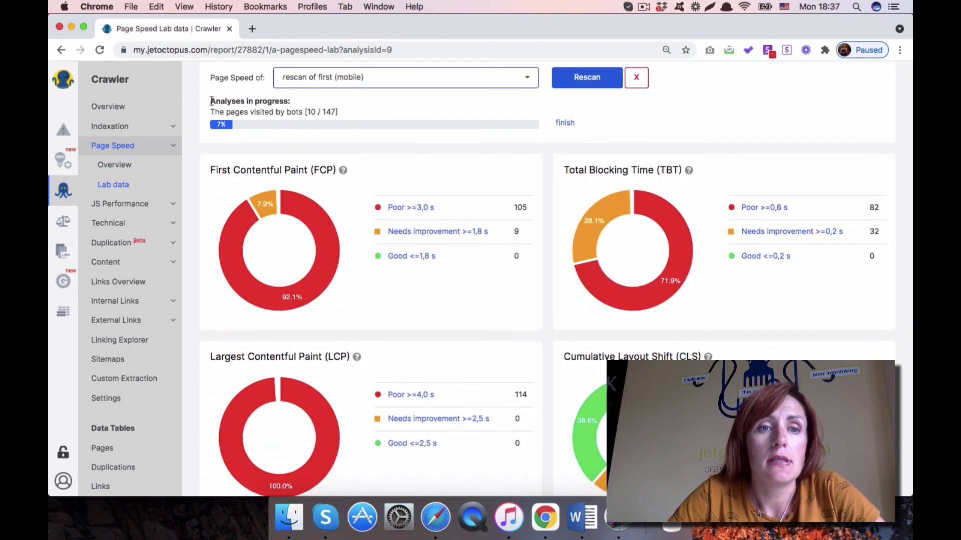
drag(210, 111, 321, 111)
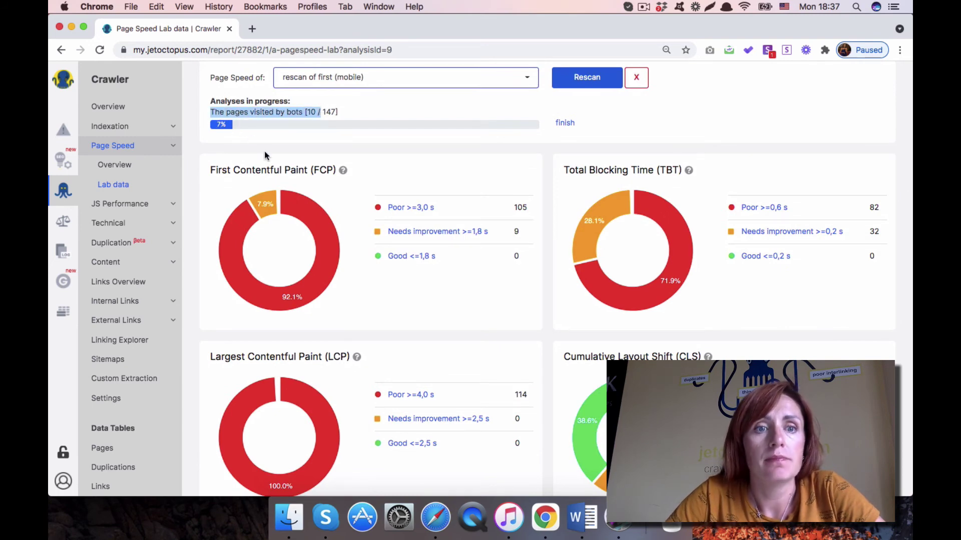
Step: Examine the Lab data charts for FCP, Total Blocking Time, LCP, CLS, Speed Index and Time to Interactive
scroll(265, 152, down, 4)
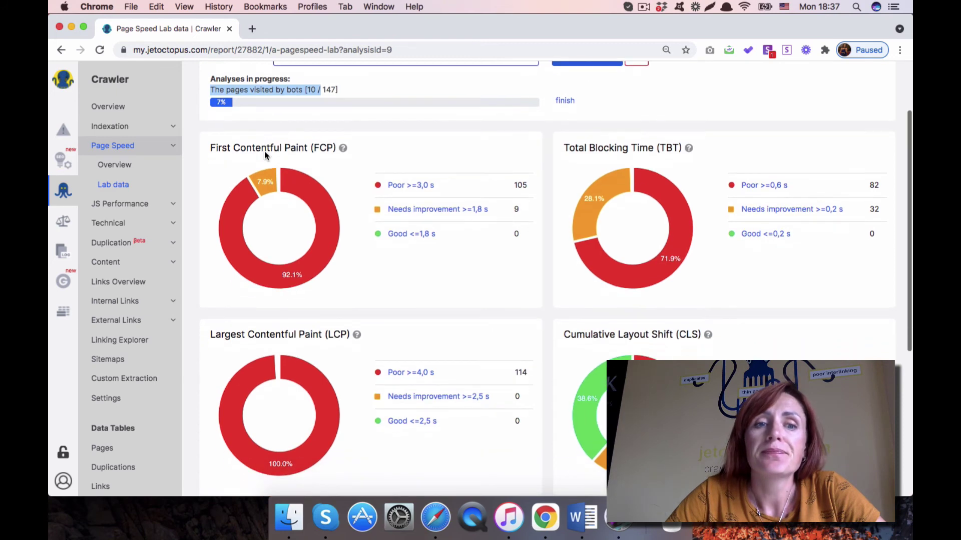
scroll(264, 151, down, 6)
scroll(264, 151, up, 10)
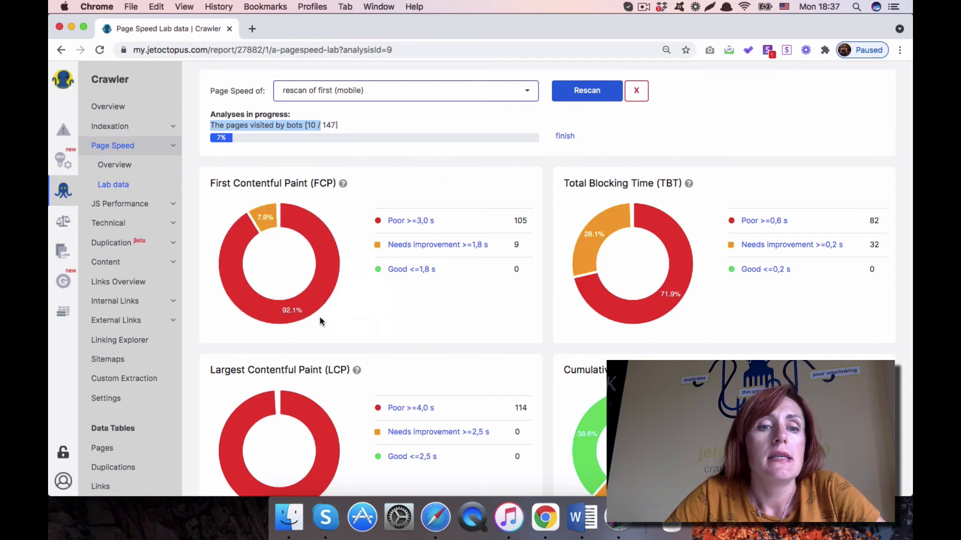
mouse_move(249, 216)
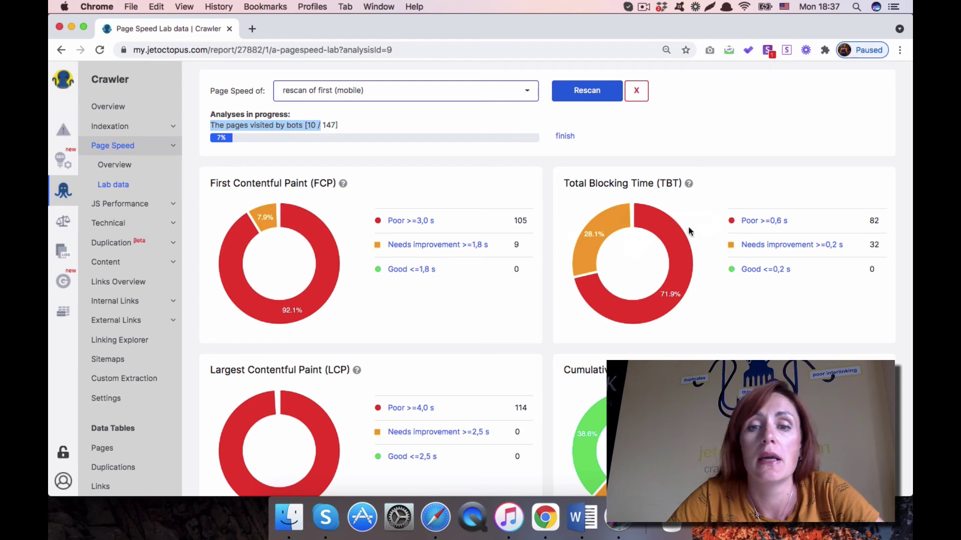
scroll(528, 279, down, 3)
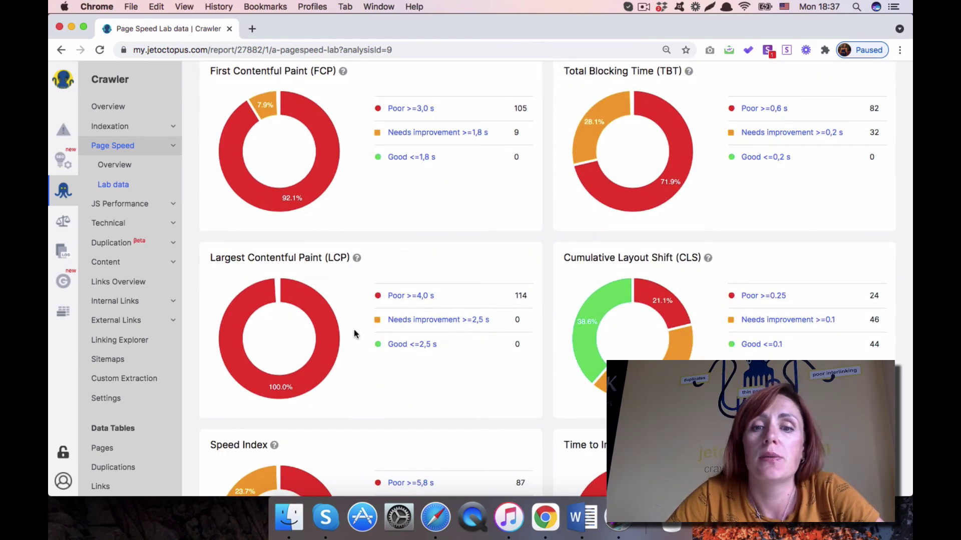
scroll(353, 329, down, 3)
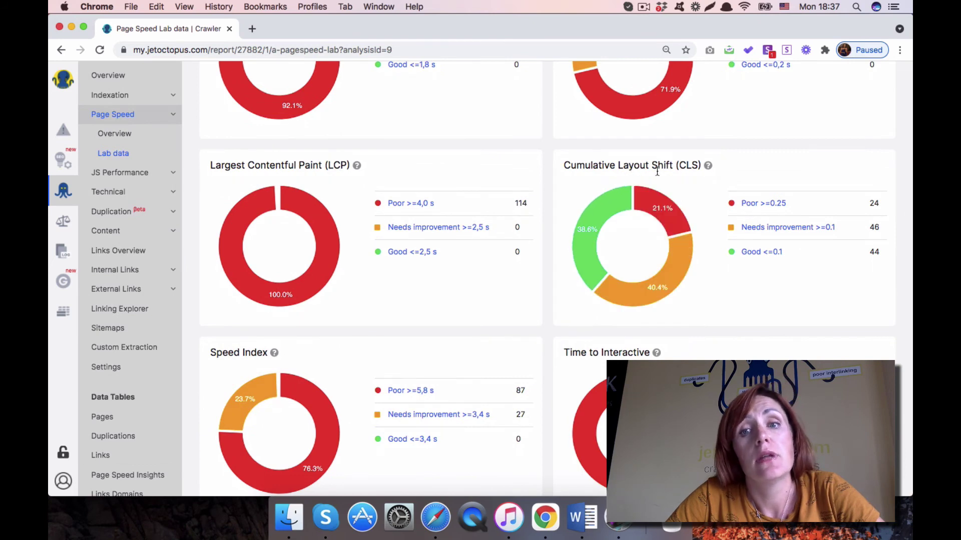
scroll(681, 173, down, 3)
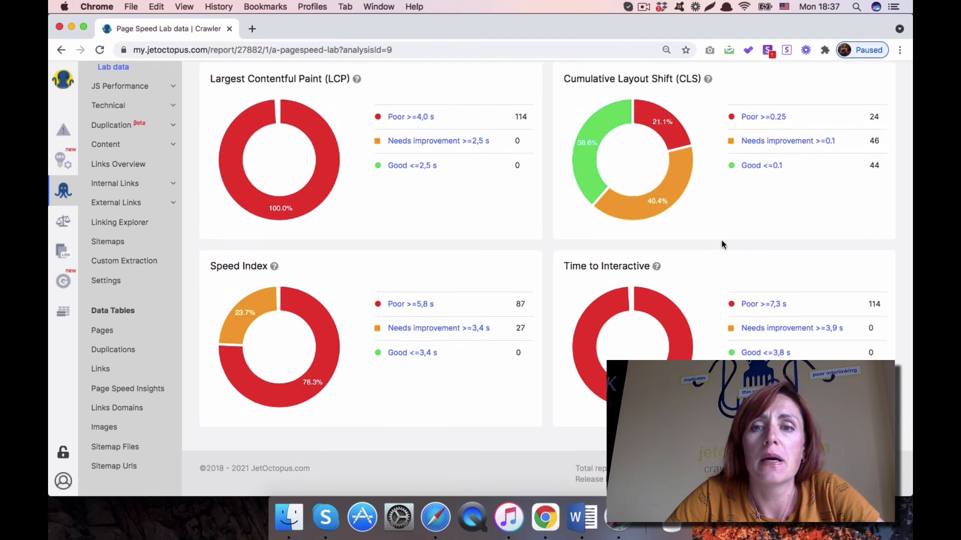
scroll(720, 243, up, 5)
scroll(721, 244, up, 3)
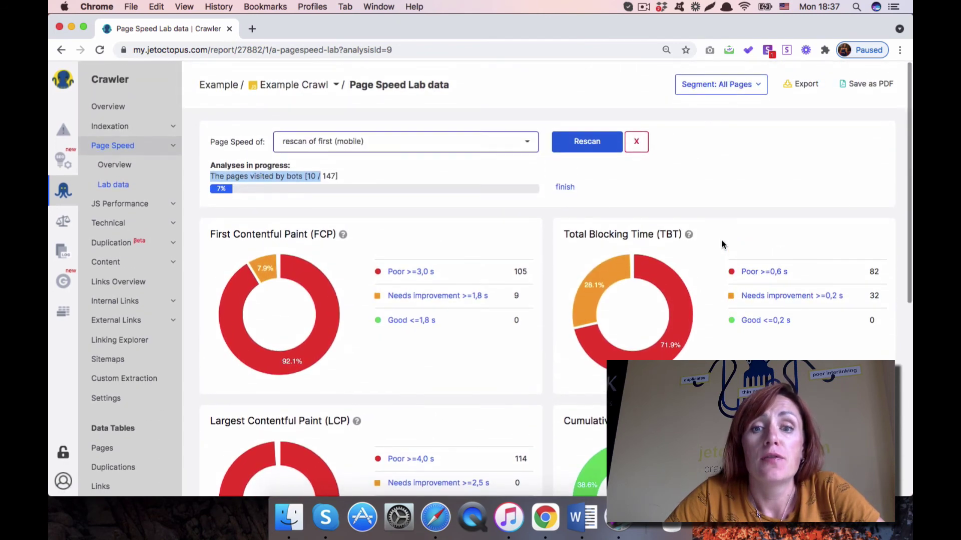
Step: View the list of Page Speed analyses available for the Lab data report
scroll(721, 244, down, 1)
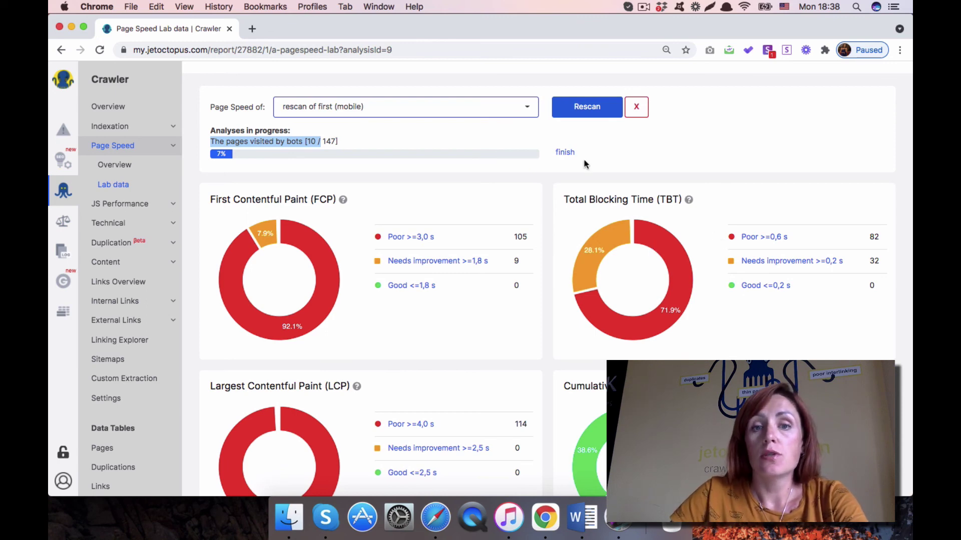
click(528, 109)
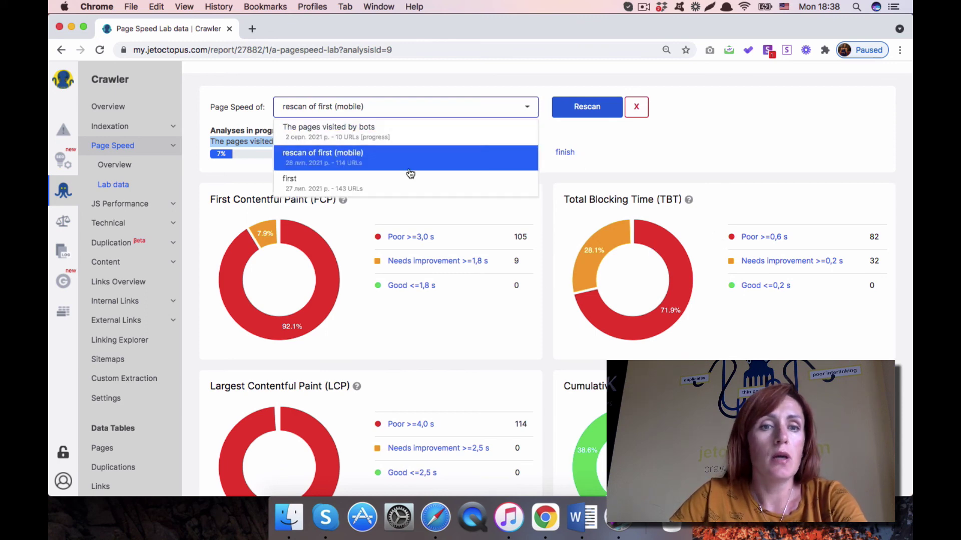
click(701, 146)
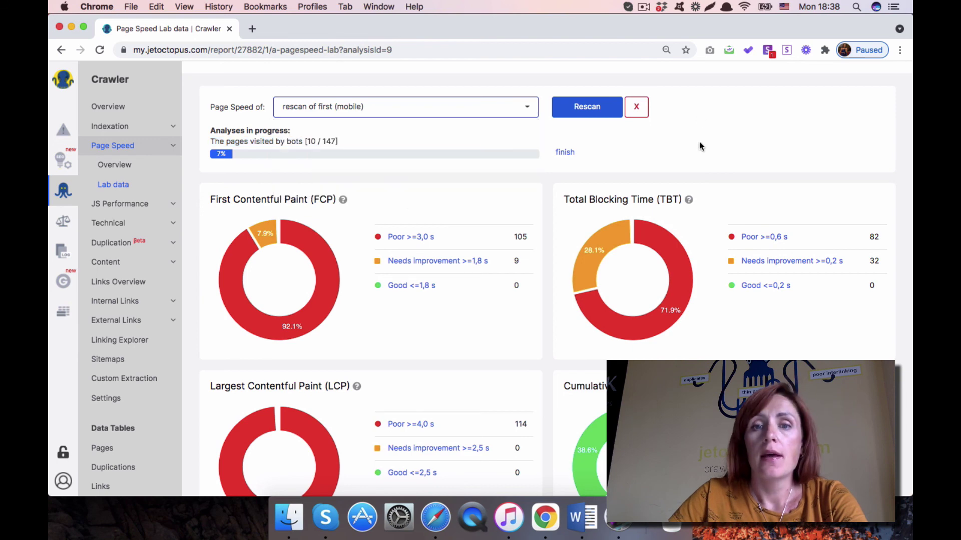
scroll(701, 146, down, 1)
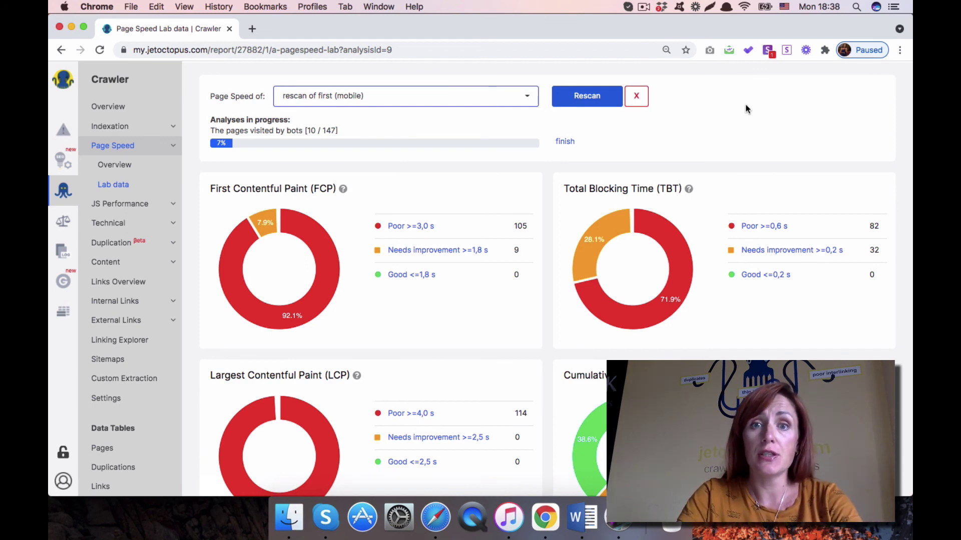
click(528, 99)
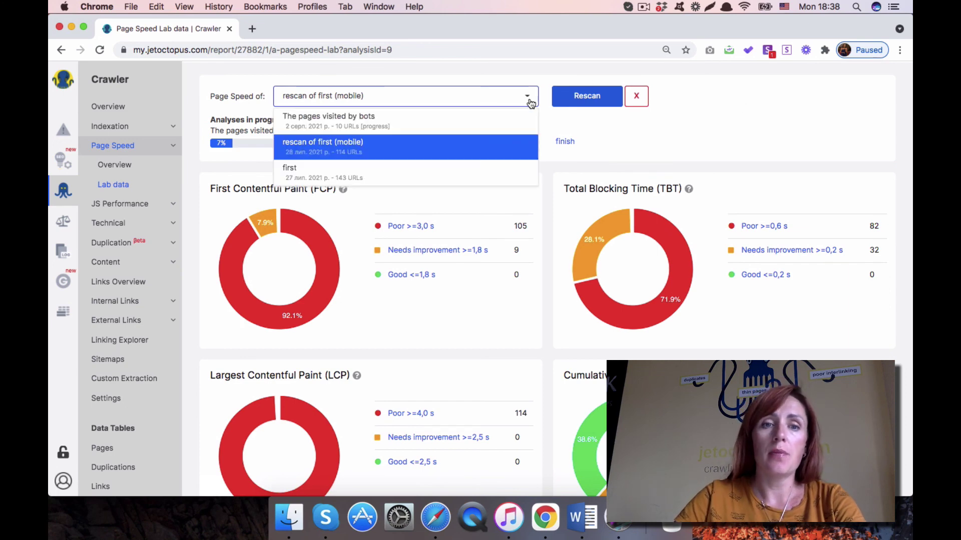